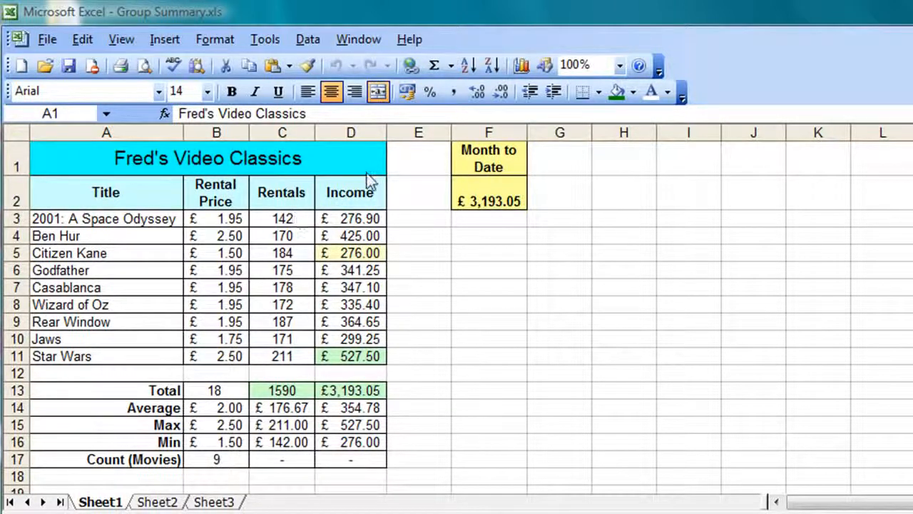
Step: Rename Sheet1 of Group Summary.xls to Group_Report
left_click(319, 384)
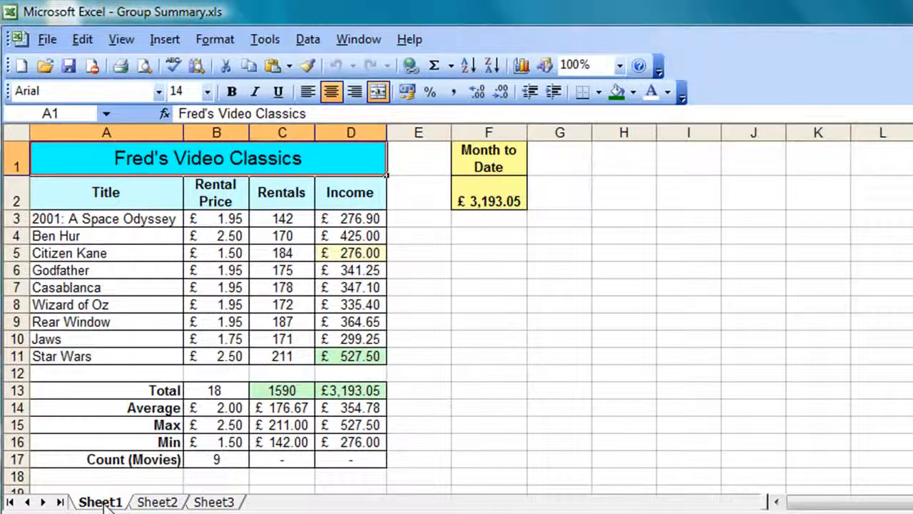
double_click(103, 503)
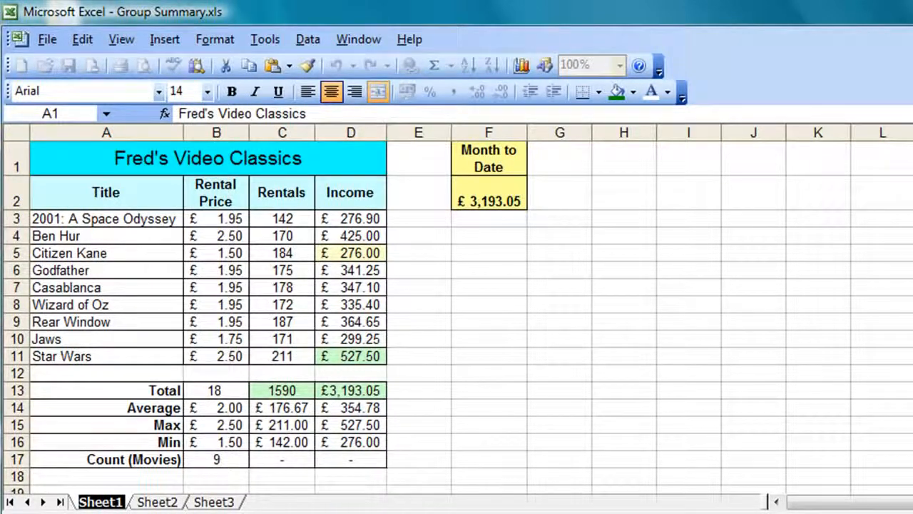
type("Group")
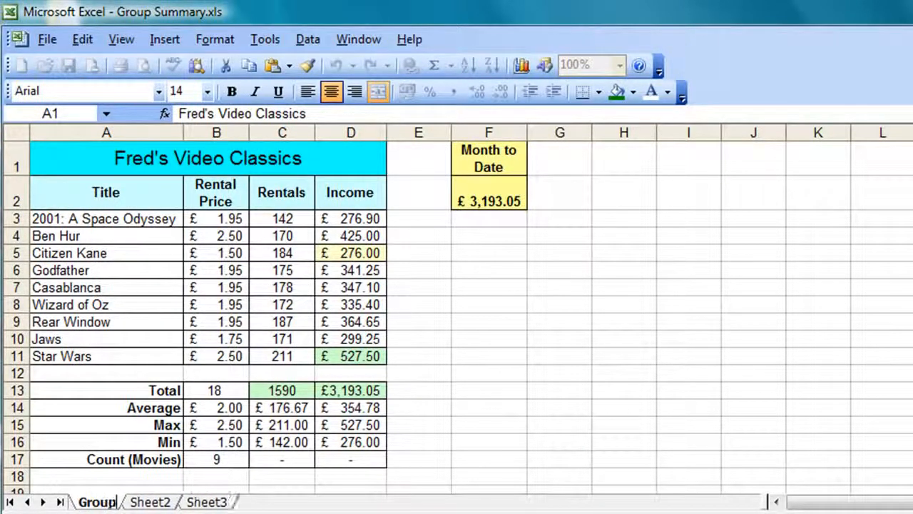
type("_")
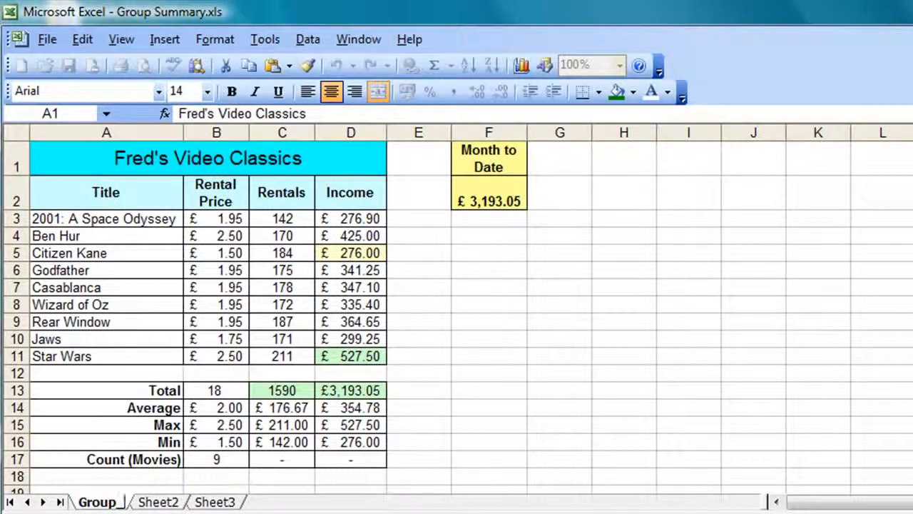
type("Report")
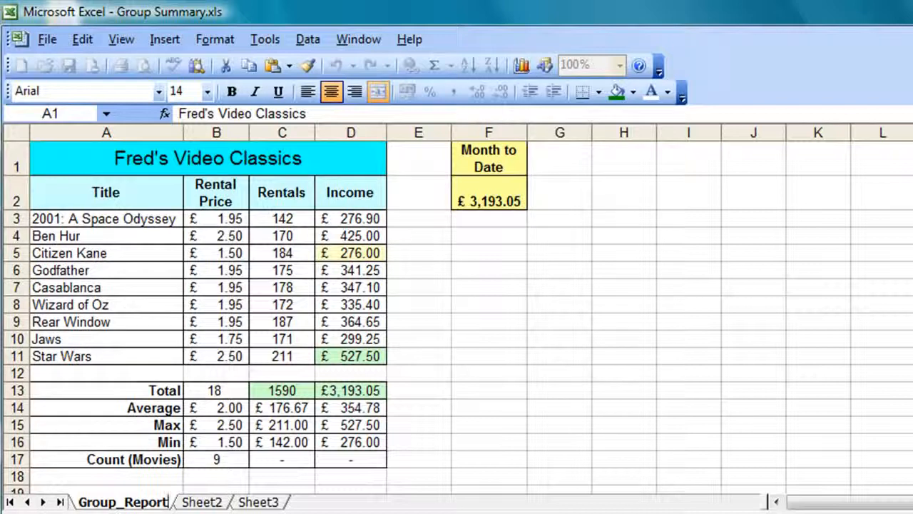
Step: Confirm the Group_Report name and give the title a green fill with white text
key("Return")
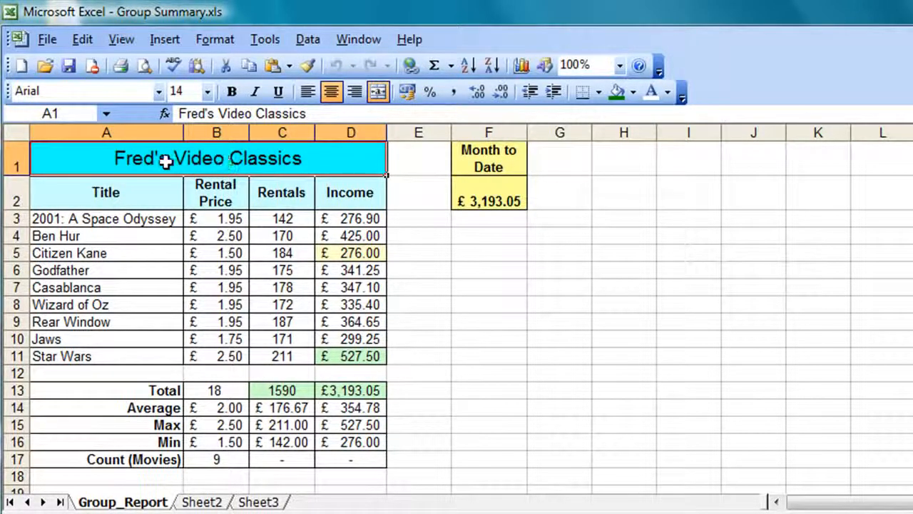
left_click(616, 93)
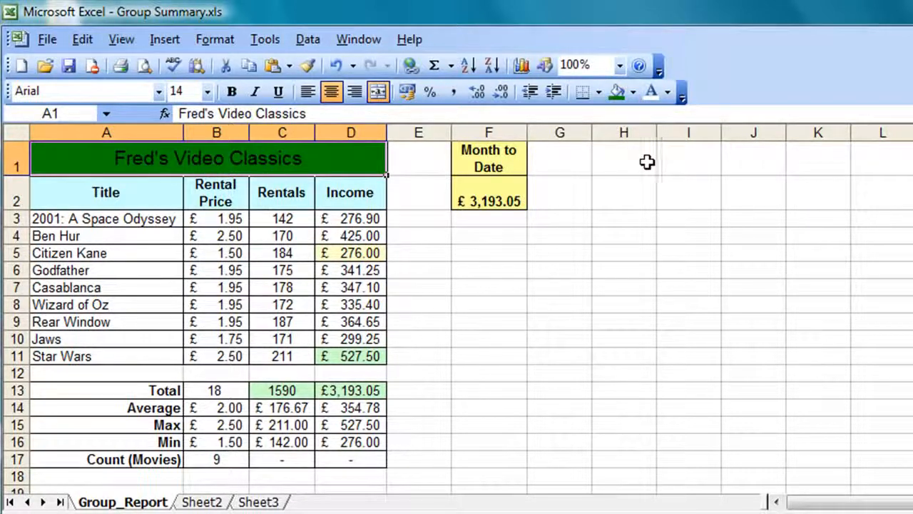
left_click(658, 95)
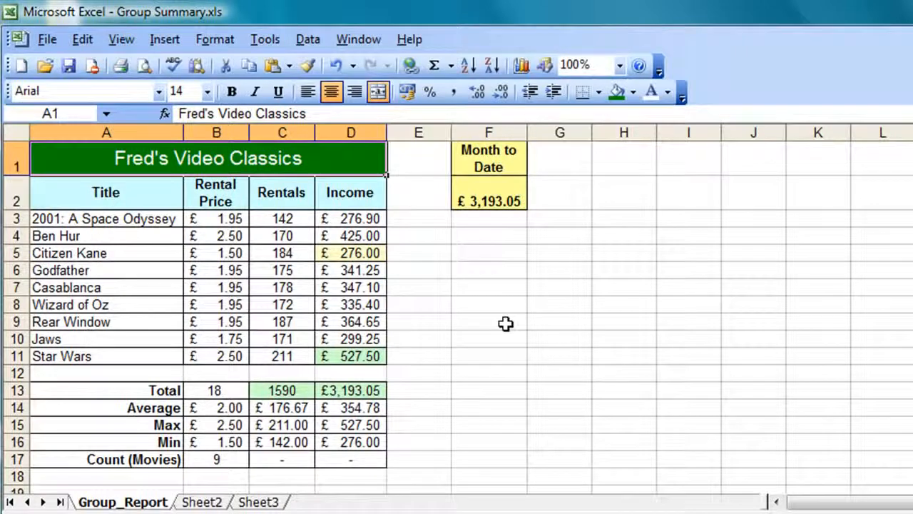
Step: Cycle through the open store workbooks and back to Group Summary
key("ctrl+F6")
key("ctrl+F6")
key("ctrl+F6")
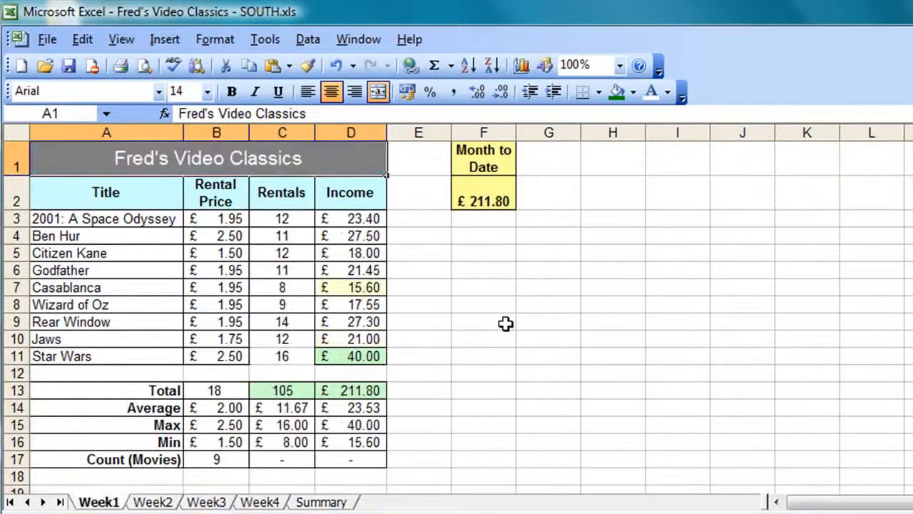
key("ctrl+F6")
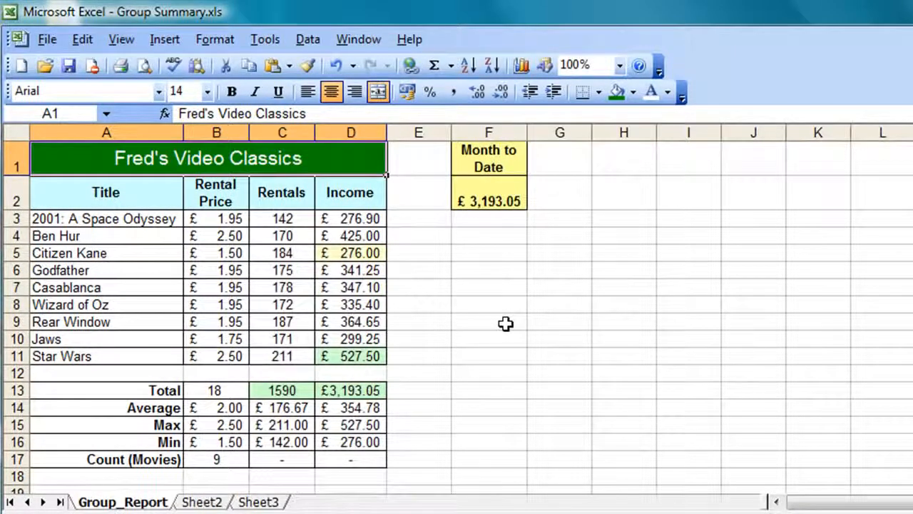
key("ctrl+F6")
key("ctrl+F6")
key("ctrl+F6")
key("ctrl+F6")
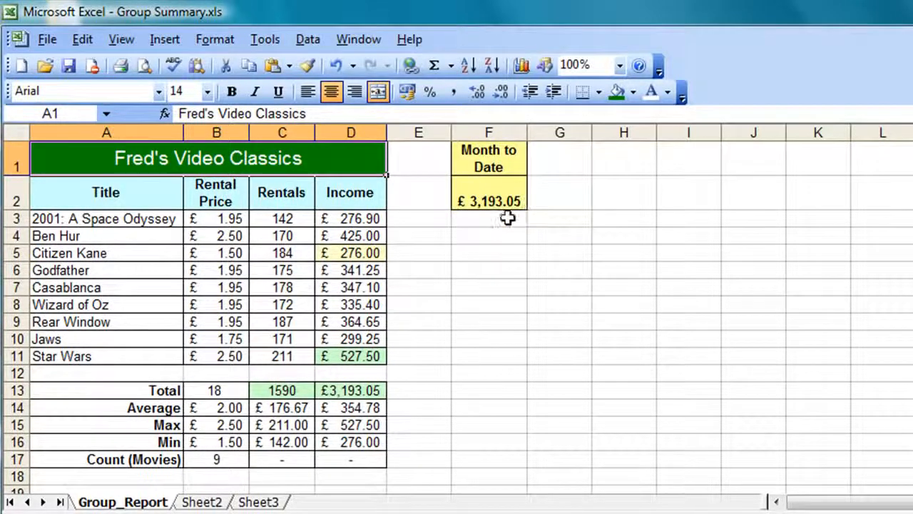
Step: Enter 'Store Performance' in F4, then SOUTH, NORTH, EAST and WEST in F5:F8
left_click(466, 233)
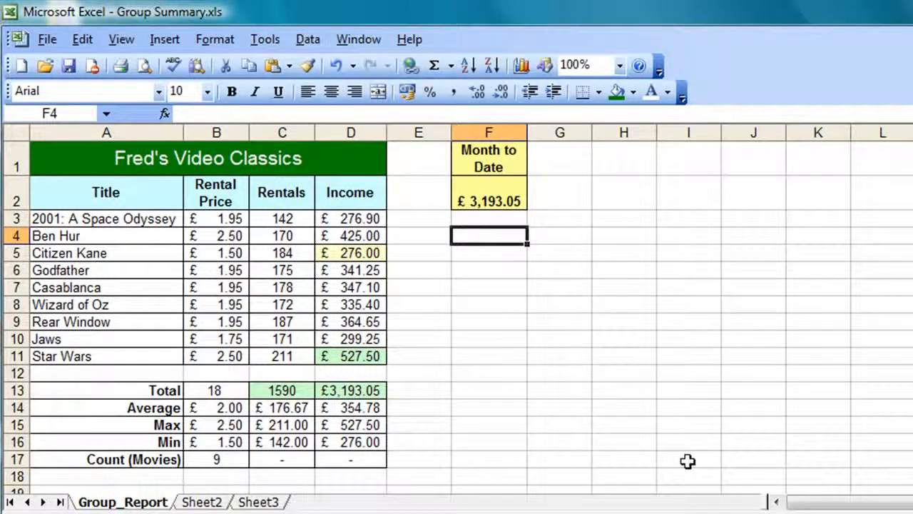
type("Store ")
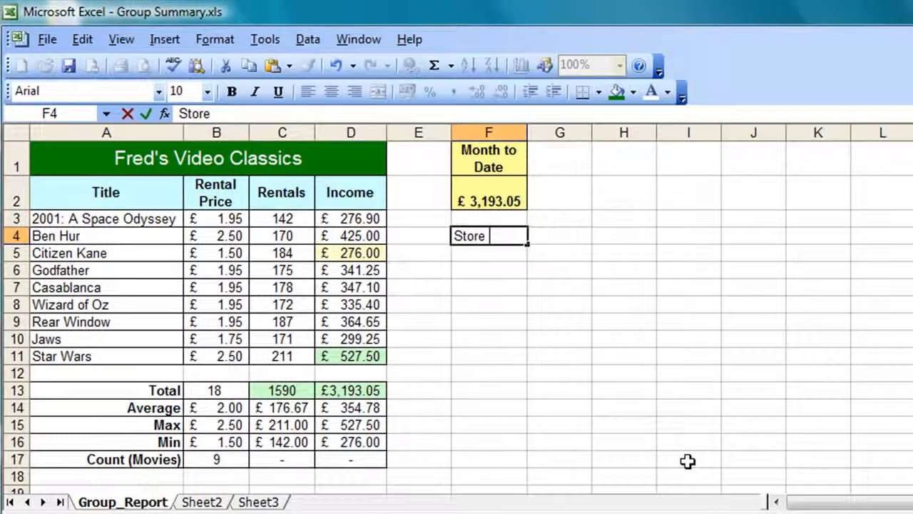
type("Performance")
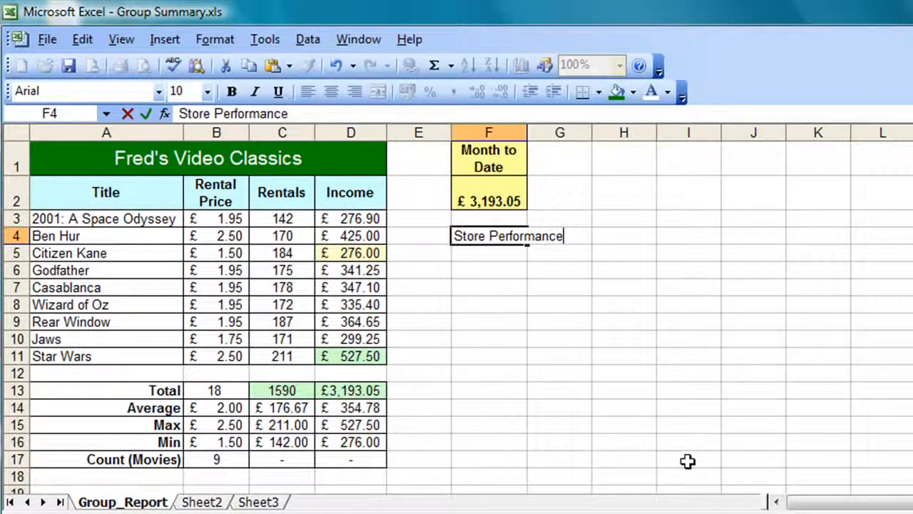
key("Return")
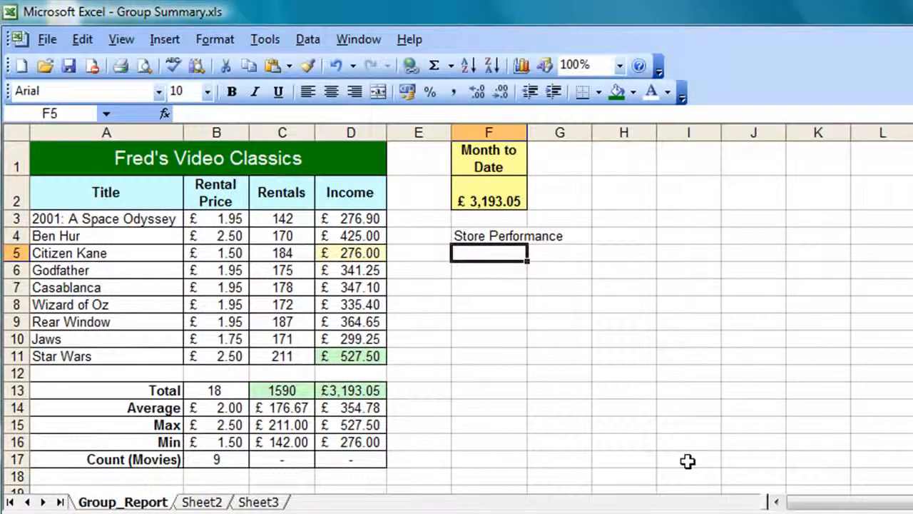
type("SOUTH")
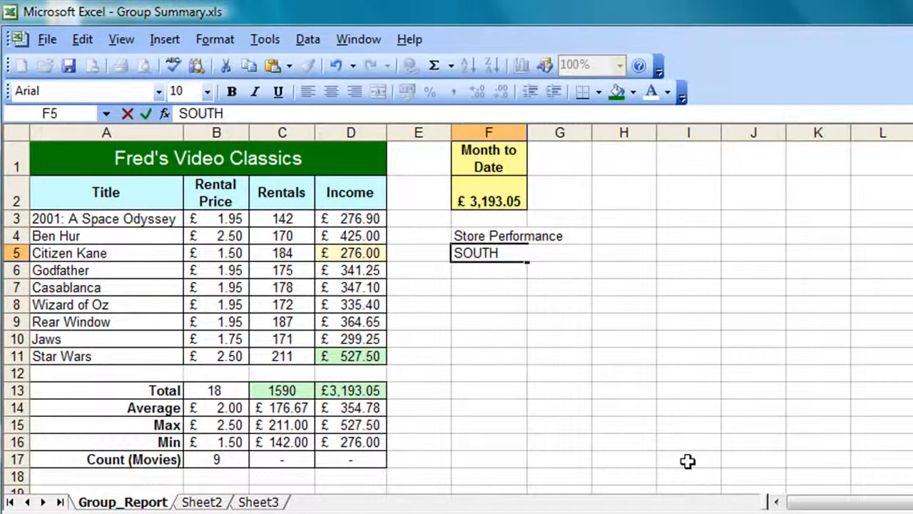
key("Return")
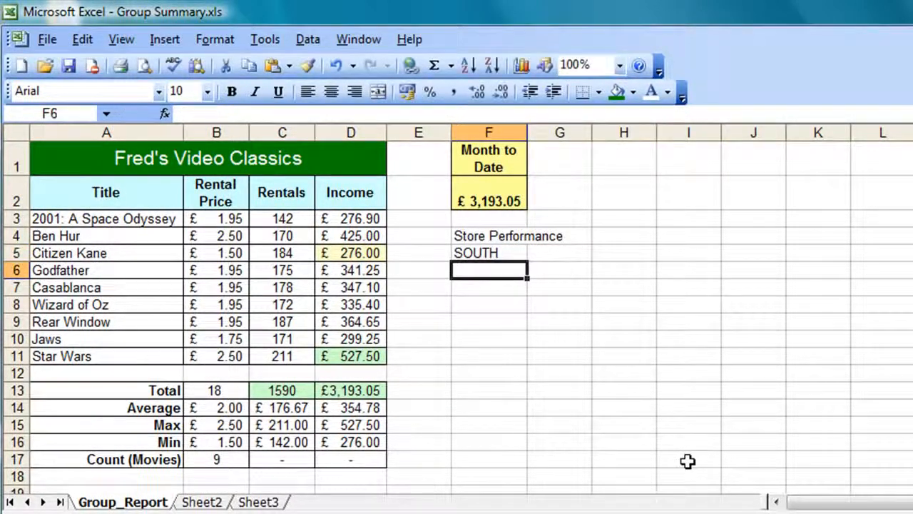
type("NORTH")
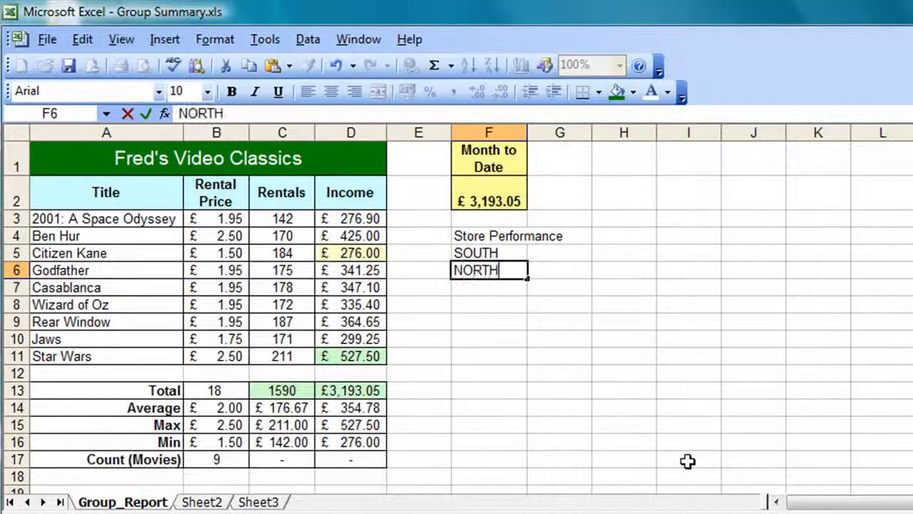
key("Return")
type("EAST")
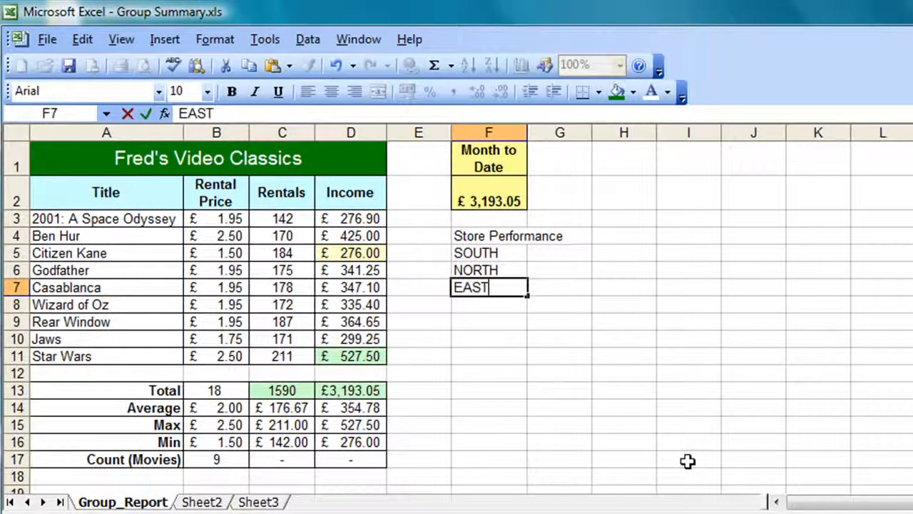
key("Return")
type("WEST")
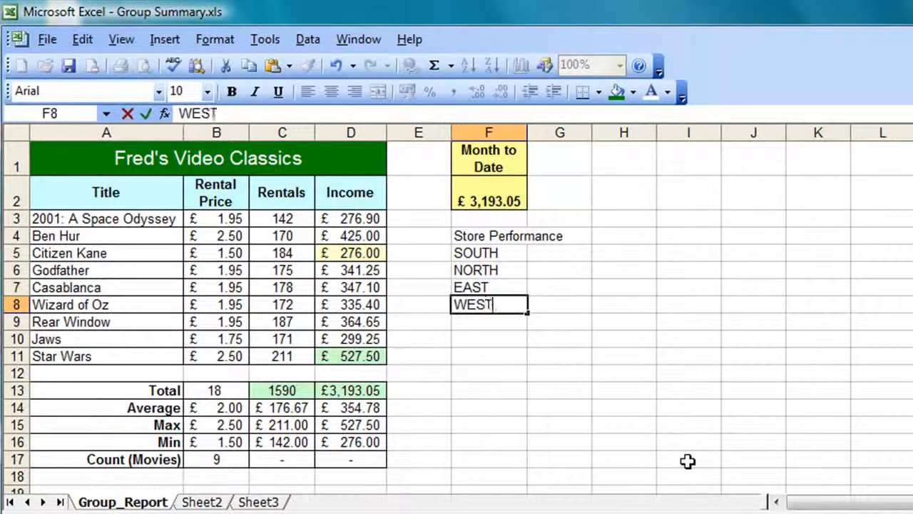
key("Return")
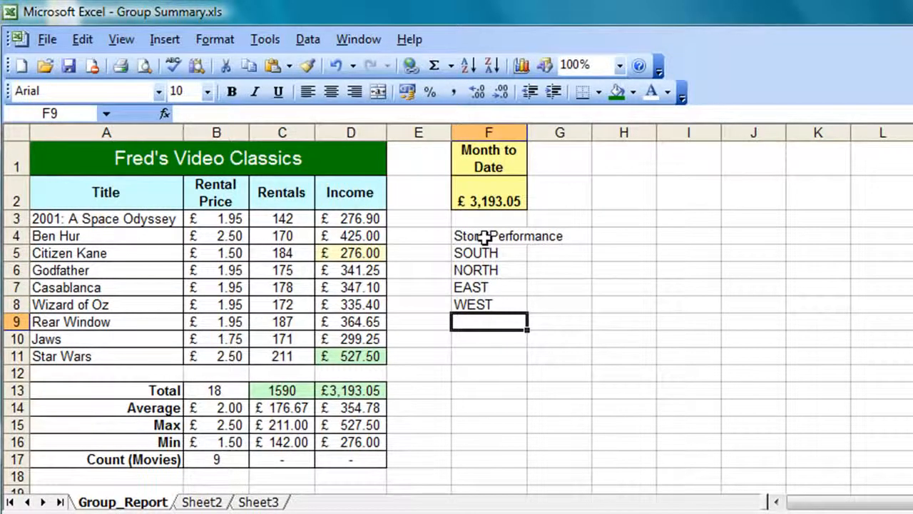
Step: Centre Store Performance across F4:G4, shade it light turquoise and make it bold
left_click_drag(484, 237, 547, 236)
left_click(379, 92)
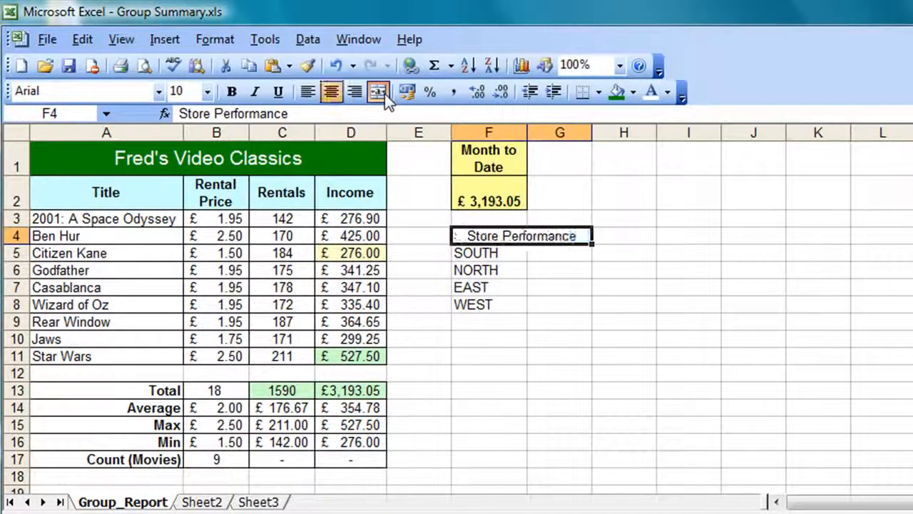
left_click(626, 96)
left_click(635, 96)
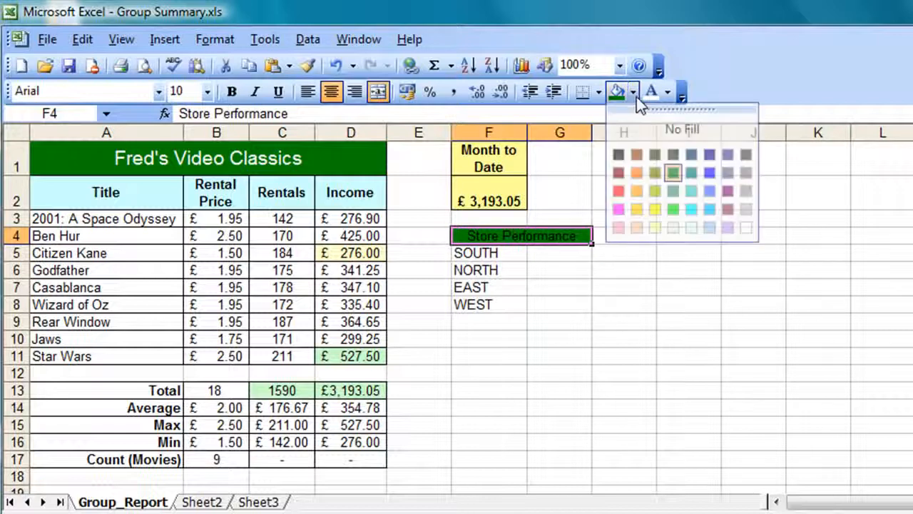
left_click(691, 228)
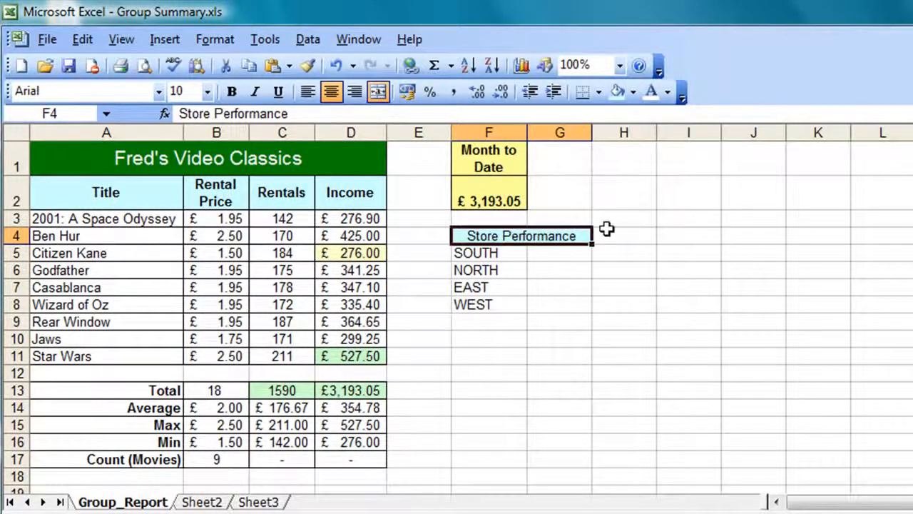
left_click(238, 92)
left_click(624, 373)
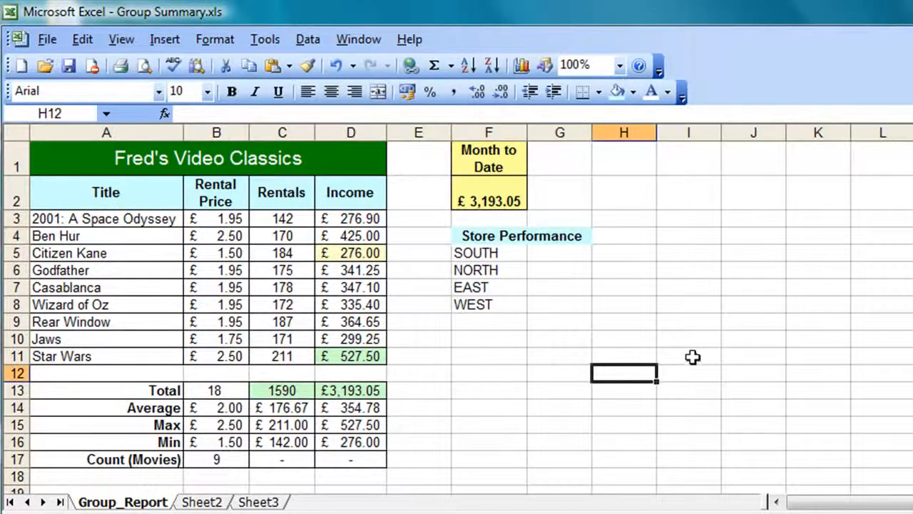
Step: Give F4:G8 all borders and make the store labels bold
left_click(488, 236)
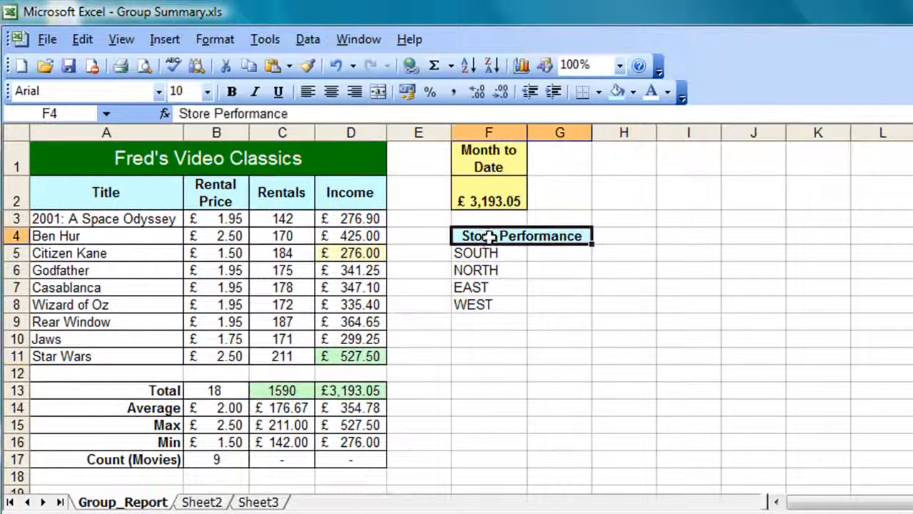
left_click_drag(488, 236, 491, 302)
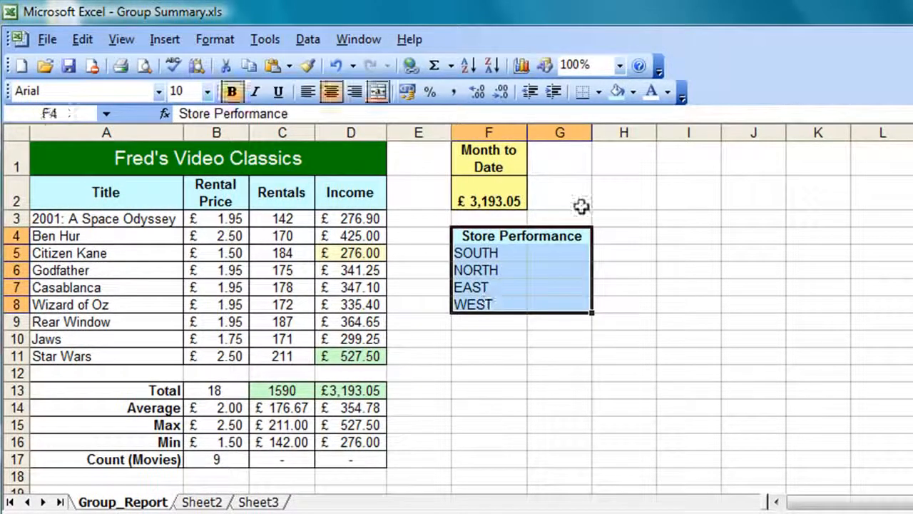
left_click(600, 93)
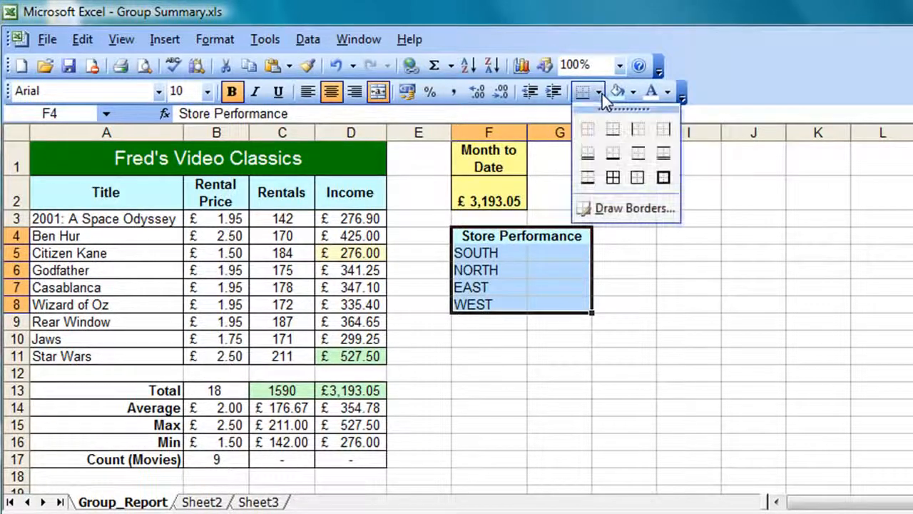
left_click(613, 177)
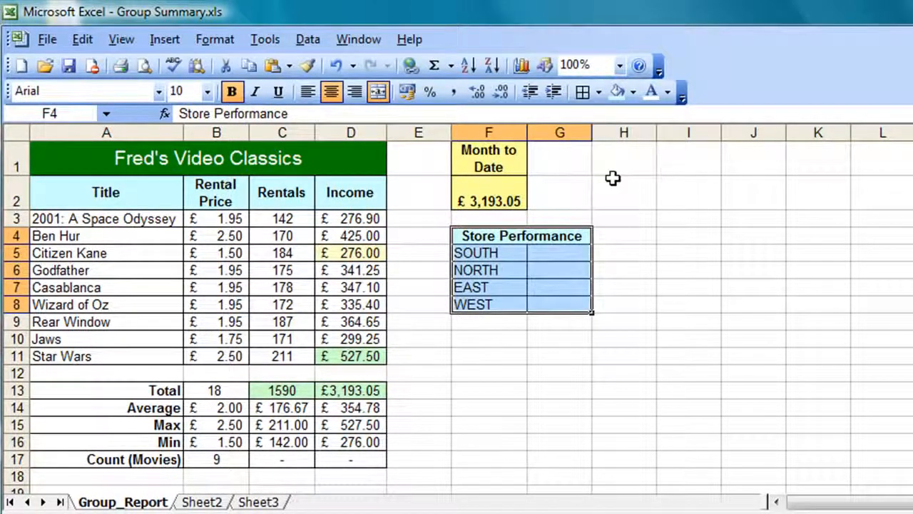
left_click(233, 92)
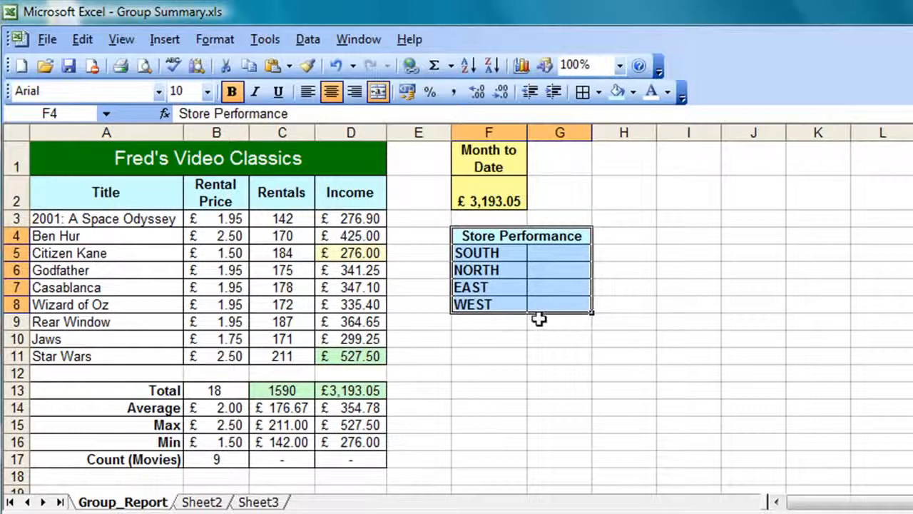
left_click(562, 299)
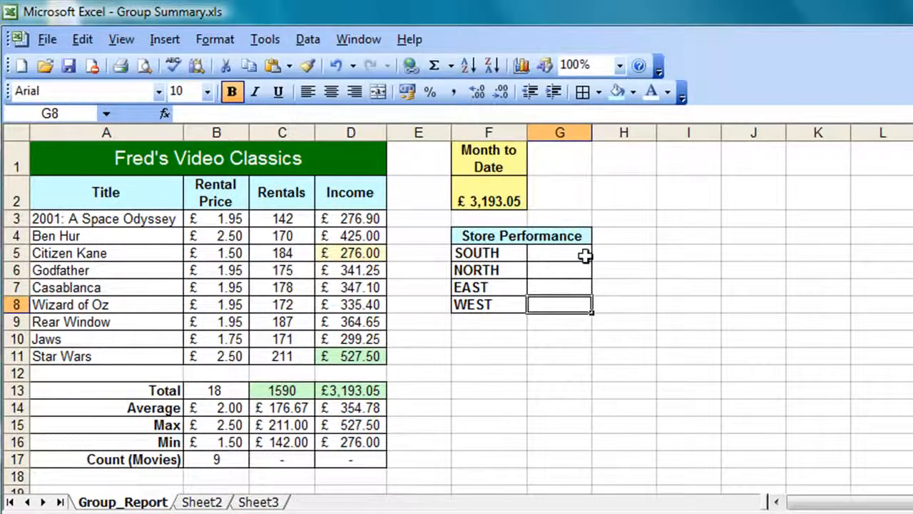
Step: Link G5 to F2 on SOUTH.xls's Summary sheet, showing £793.00
left_click(555, 256)
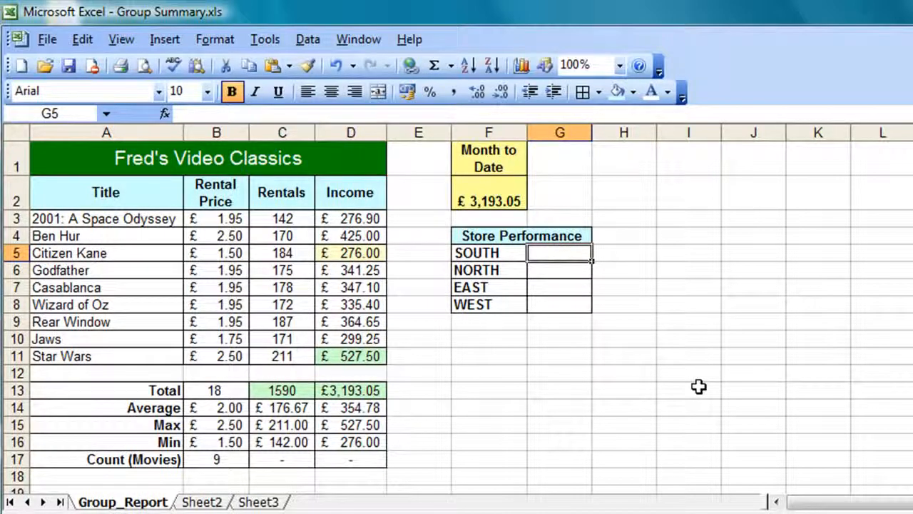
type("=")
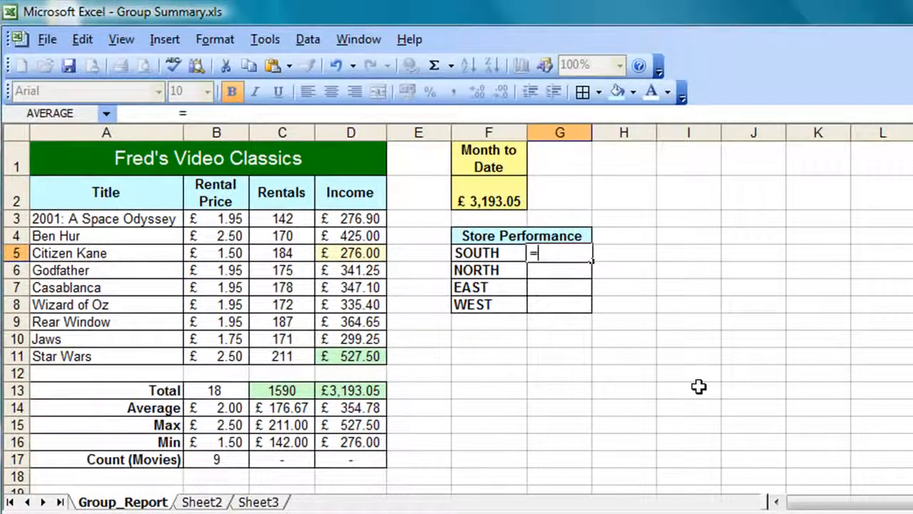
key("ctrl+F6")
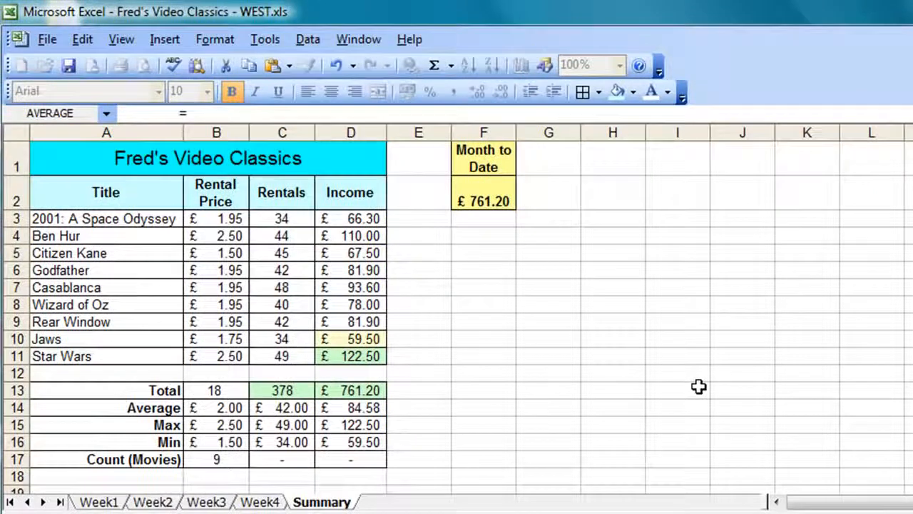
key("ctrl+F6")
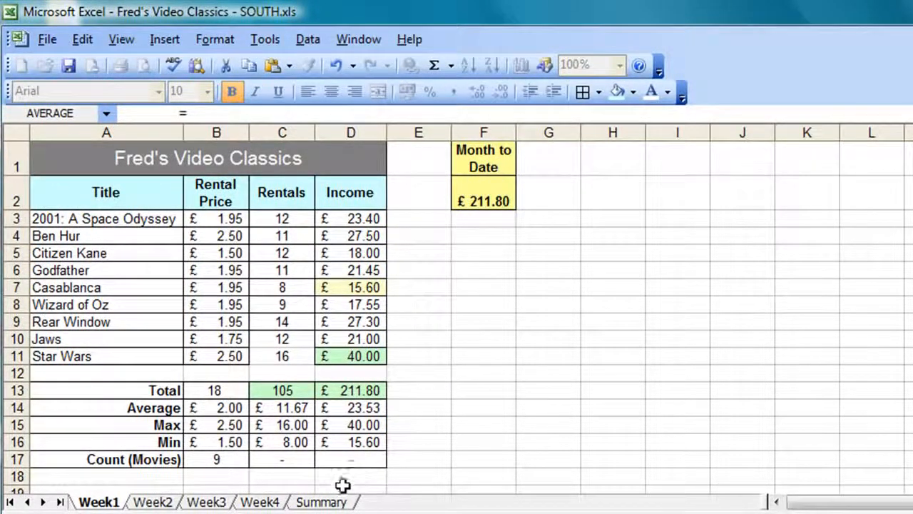
left_click(314, 502)
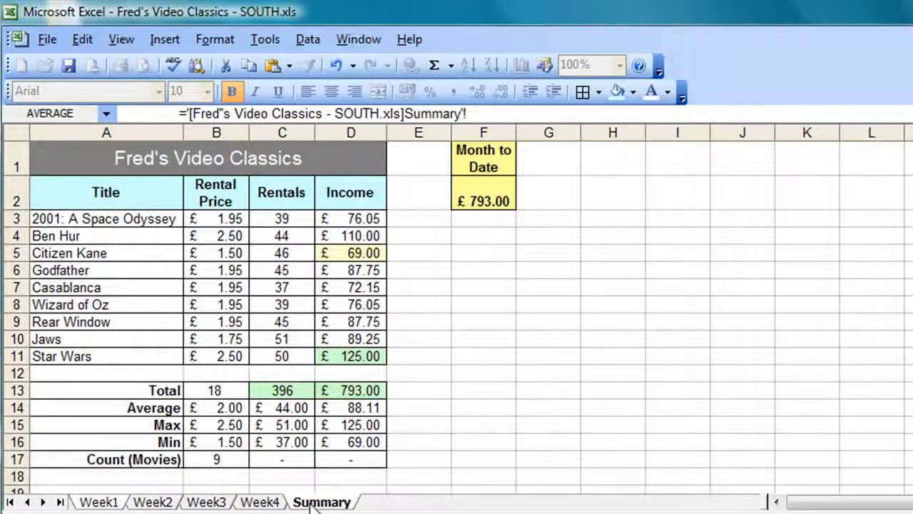
left_click(475, 202)
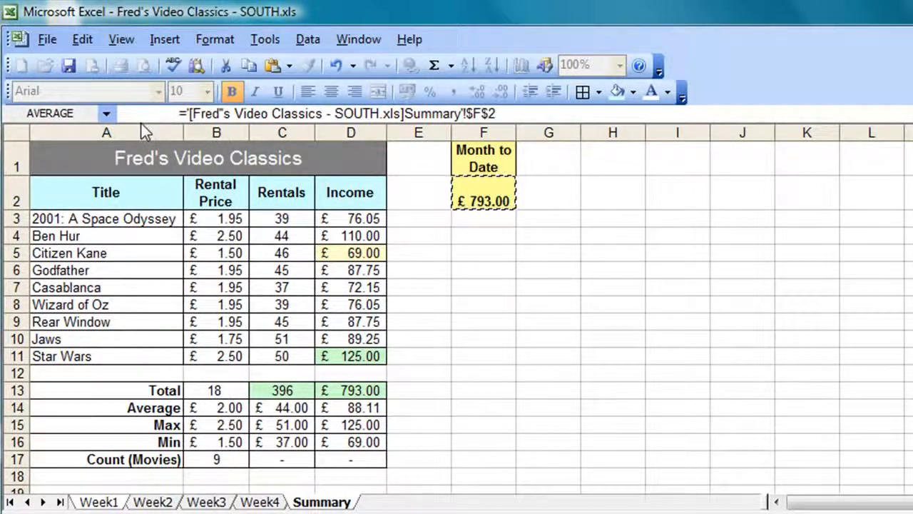
key("Return")
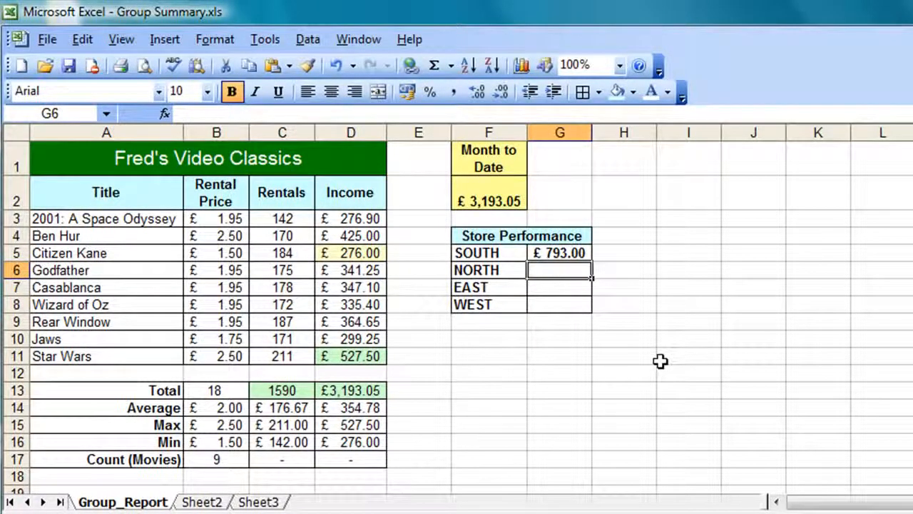
Step: Link G6 and G7 to the NORTH and EAST Summary F2 totals (£841.65, £797.20)
type("=")
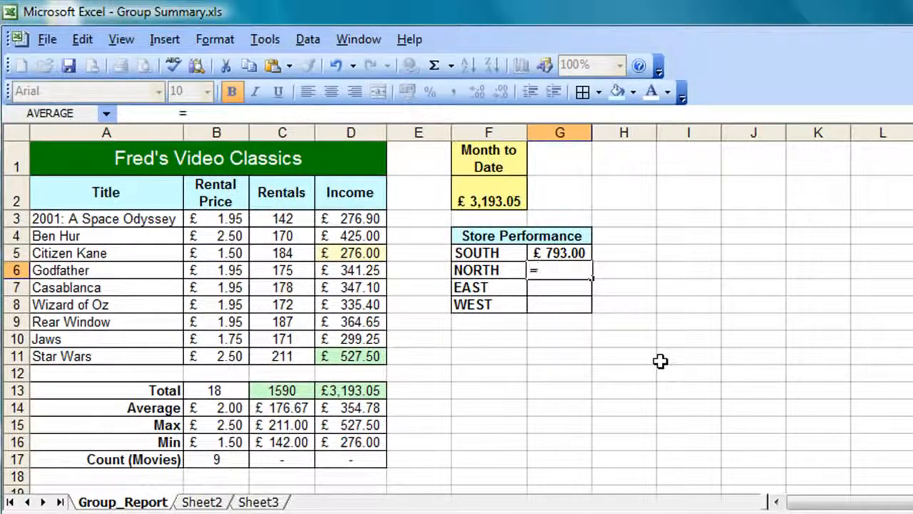
key("ctrl+F6")
key("ctrl+F6")
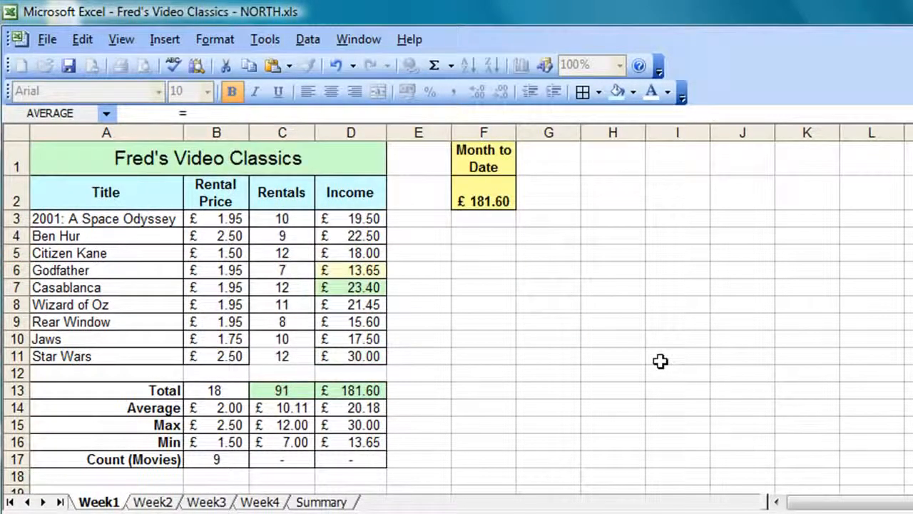
left_click(305, 503)
left_click(471, 191)
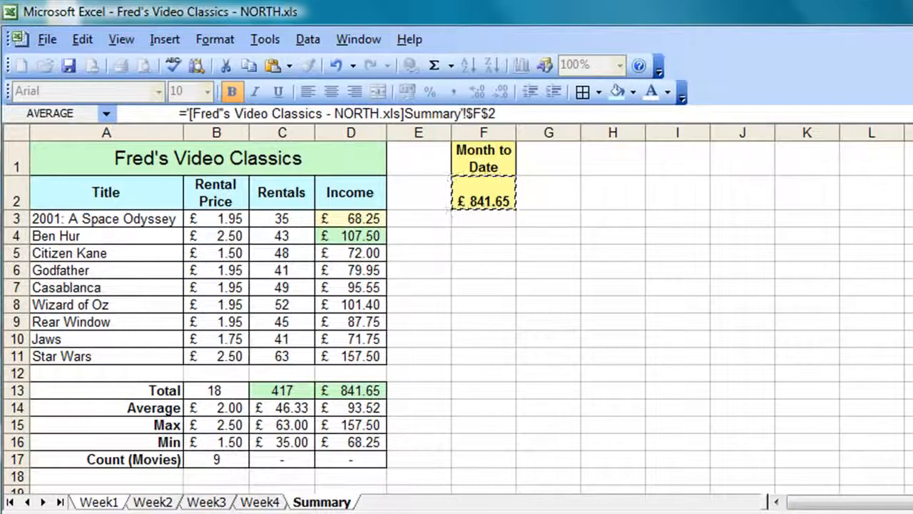
key("Return")
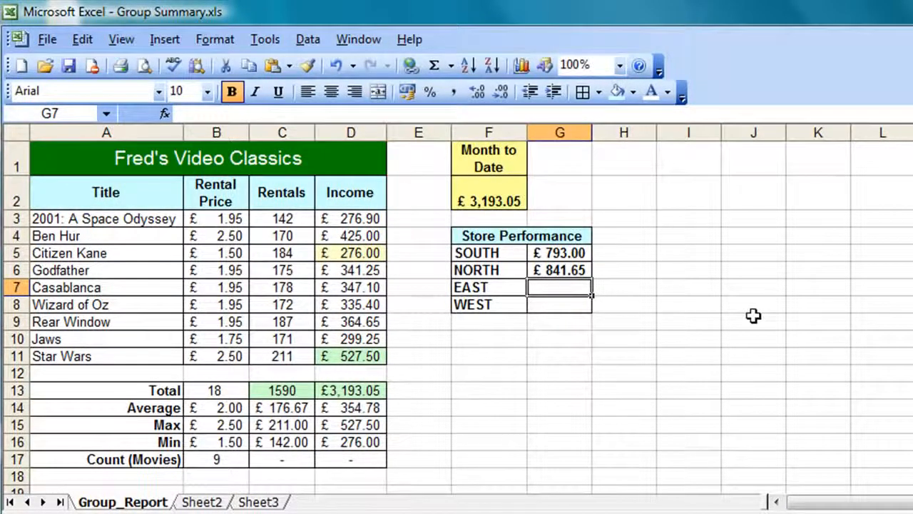
type("=")
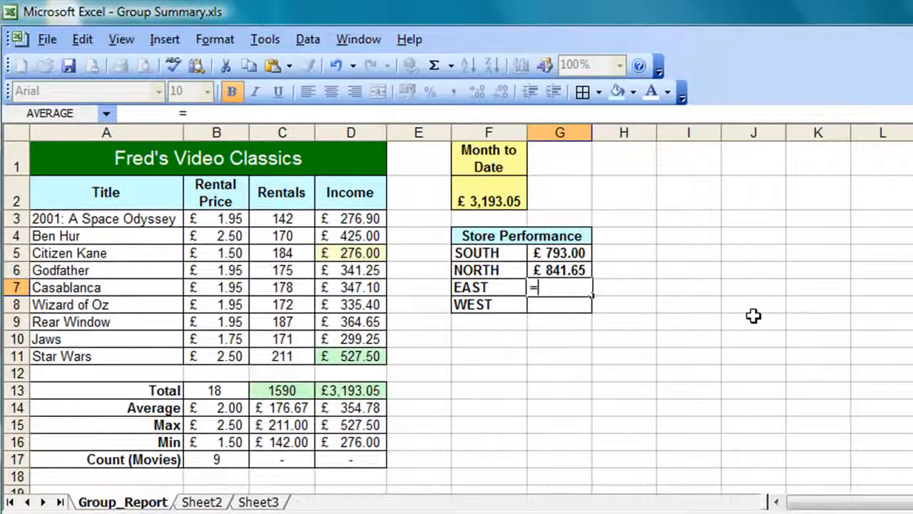
key("ctrl+F6")
key("ctrl+F6")
key("ctrl+F6")
key("ctrl+F6")
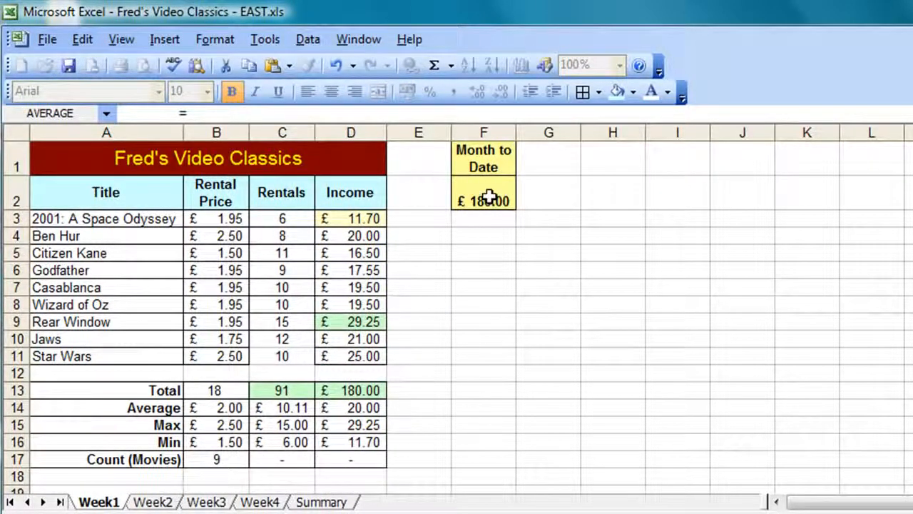
left_click(303, 501)
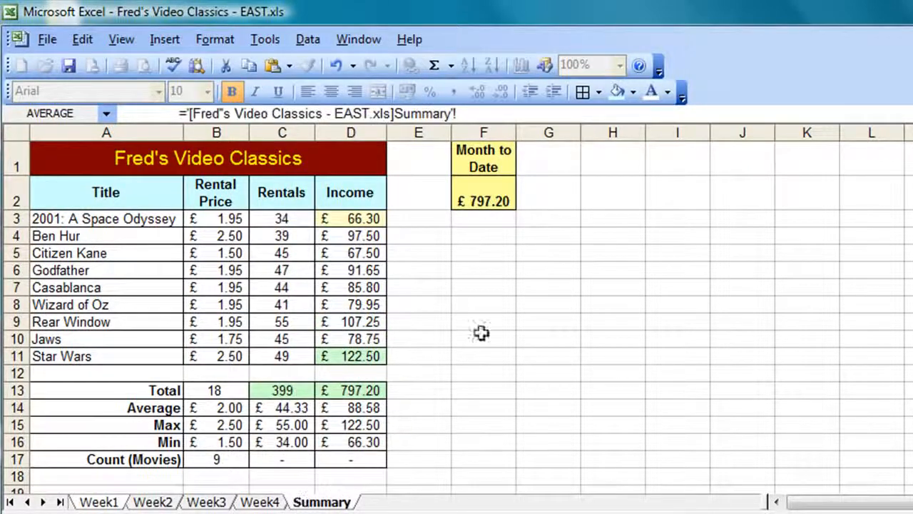
left_click(496, 202)
key("Return")
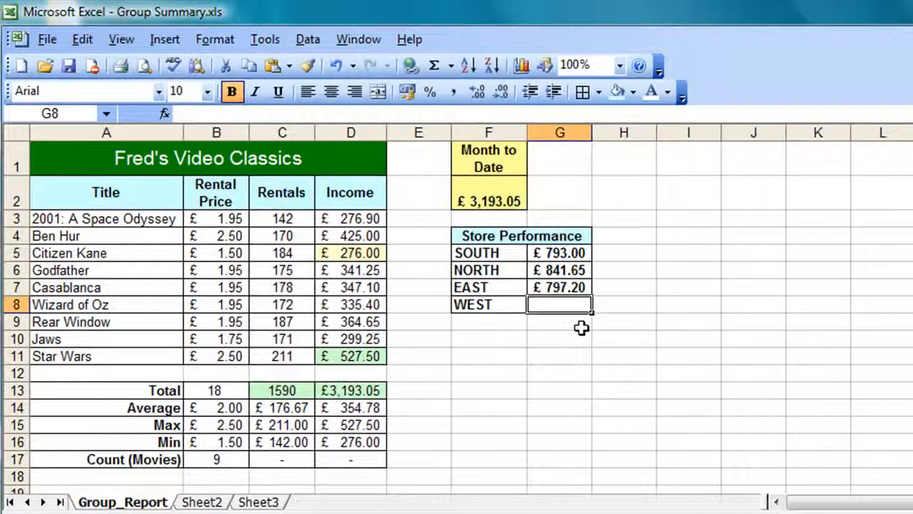
Step: Link G8 to the WEST workbook's Summary F2 total, £761.20
type("=")
key("ctrl+F6")
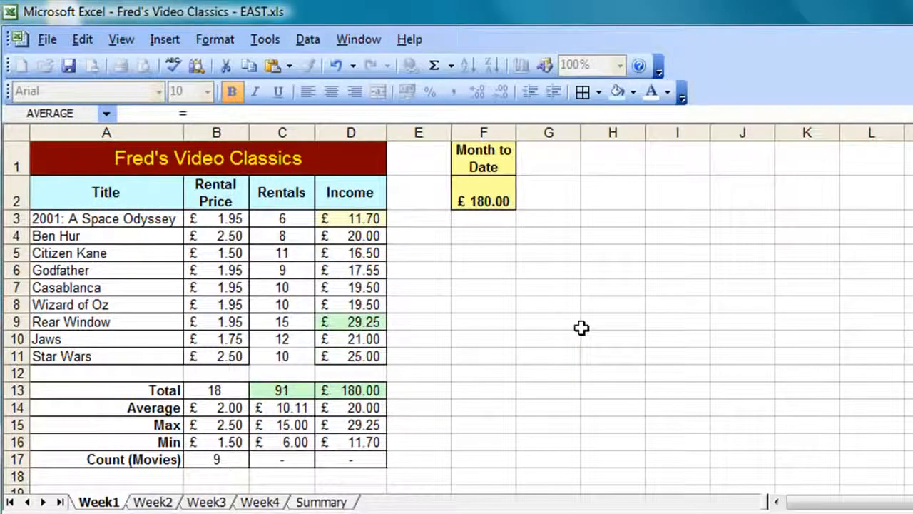
key("ctrl+F6")
key("ctrl+F6")
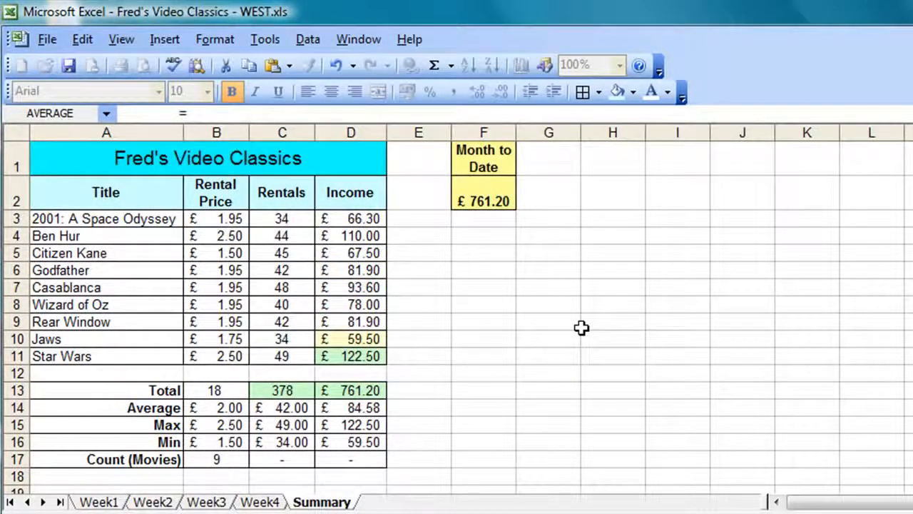
left_click(472, 205)
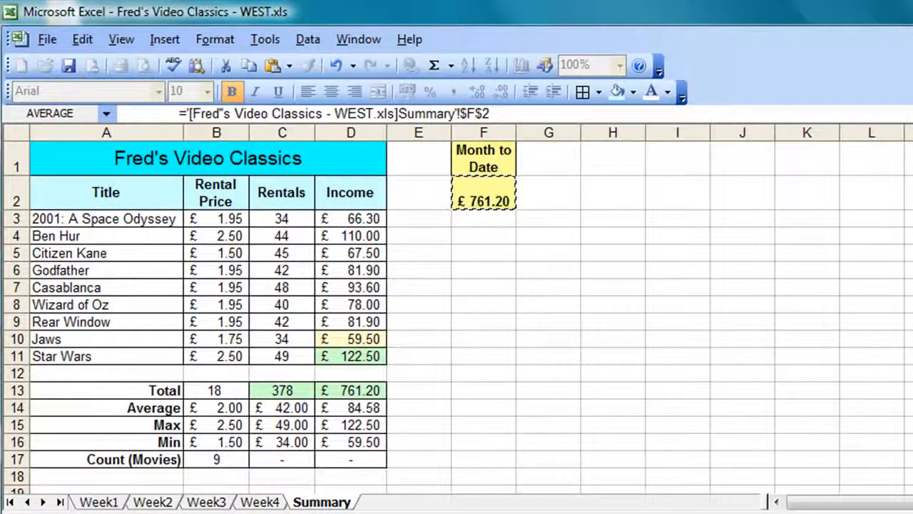
key("Return")
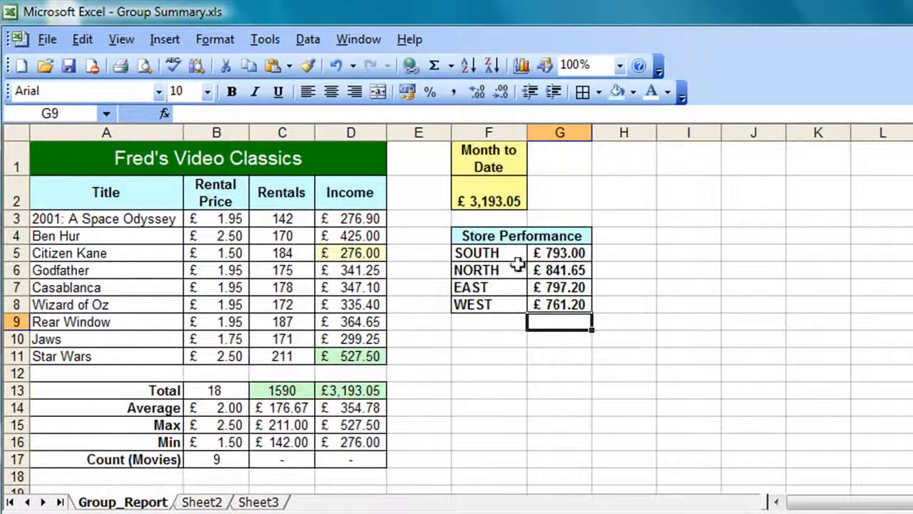
Step: Sort the Store Performance values in descending order
left_click(568, 273)
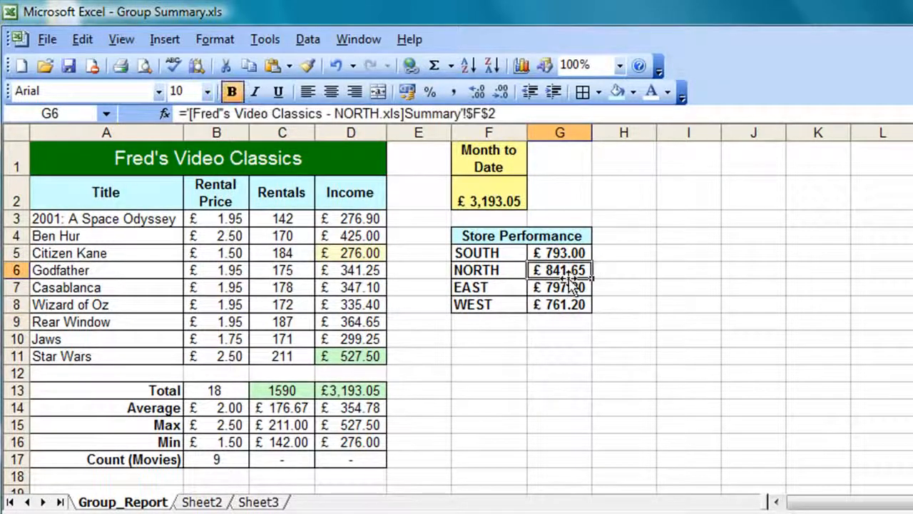
left_click(493, 66)
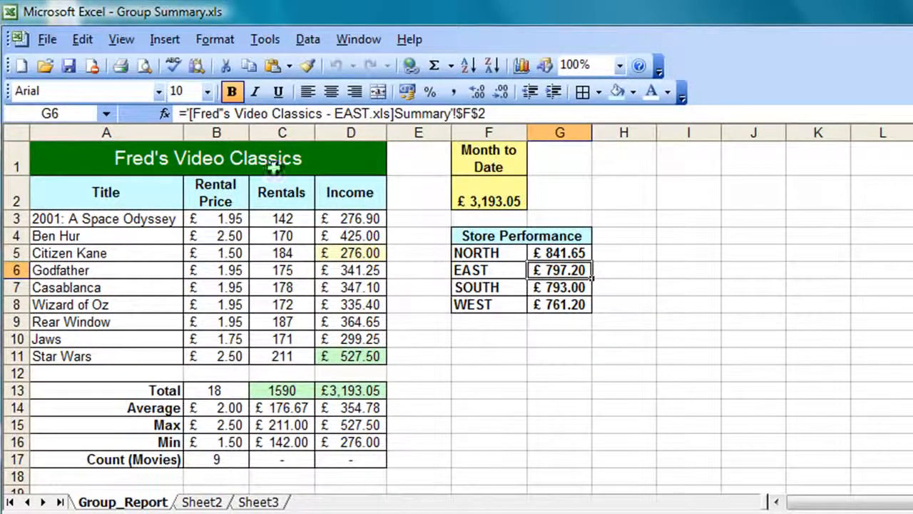
left_click(50, 40)
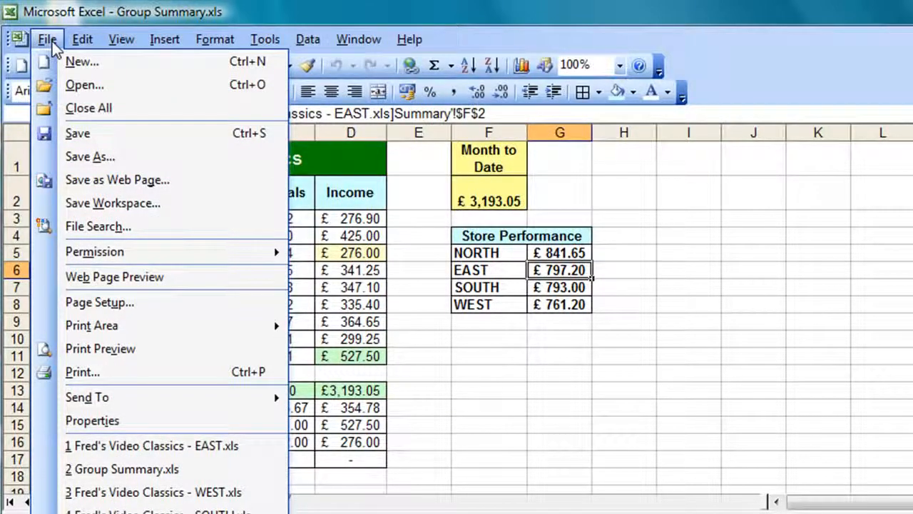
Step: Close all workbooks, saving the changes to Group Summary.xls
left_click(114, 108)
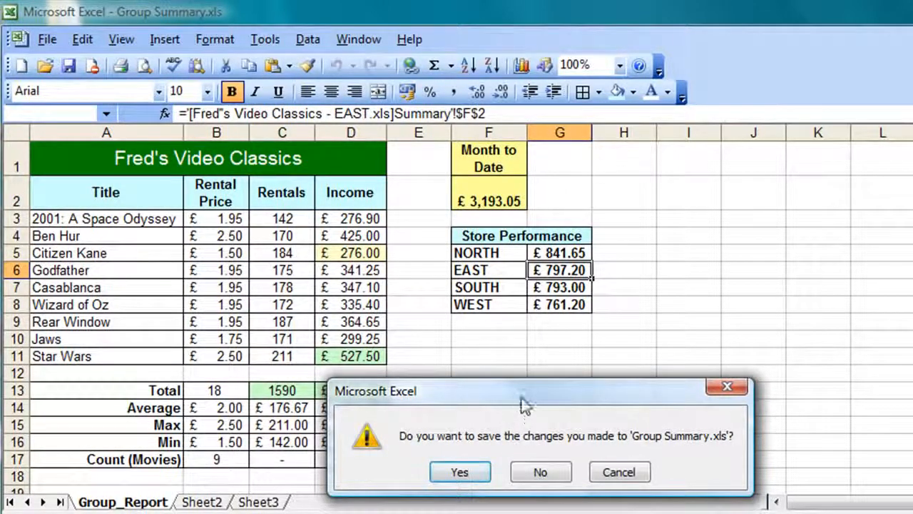
left_click_drag(531, 406, 648, 349)
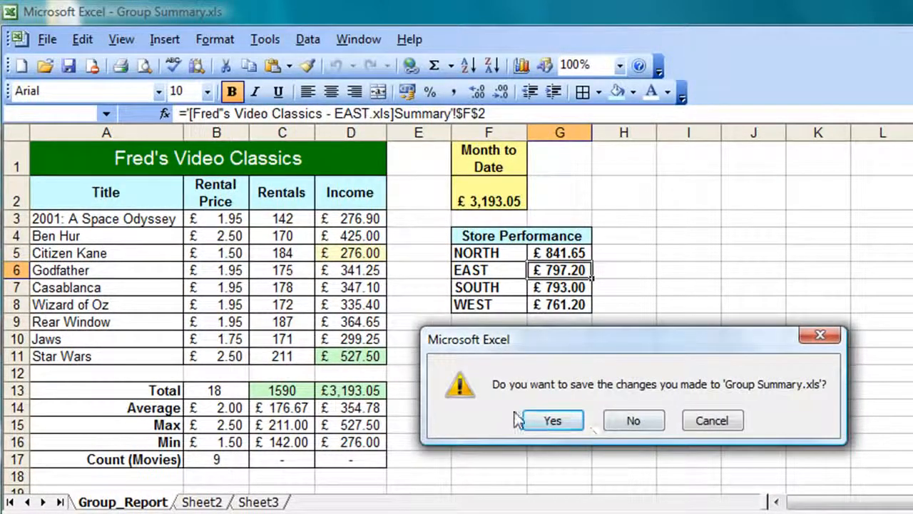
left_click(567, 419)
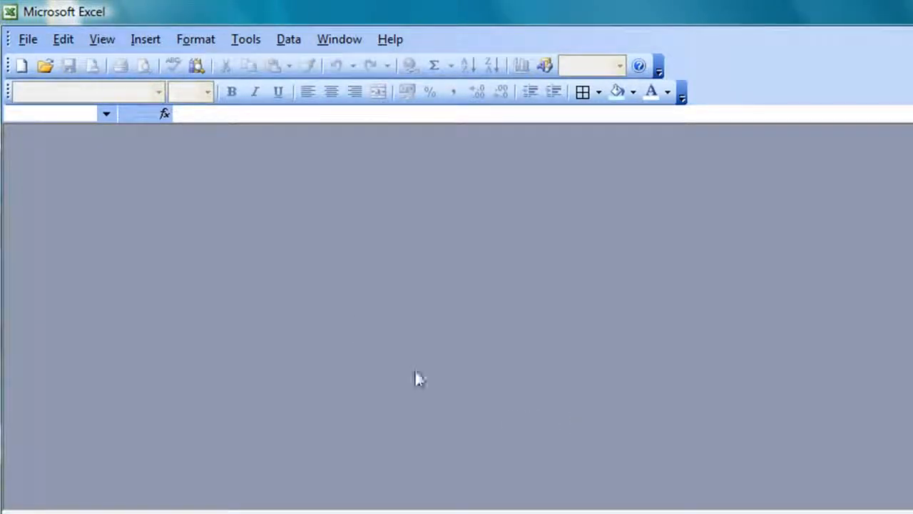
Step: Open NORTH.xls and view its Summary sheet
left_click(37, 44)
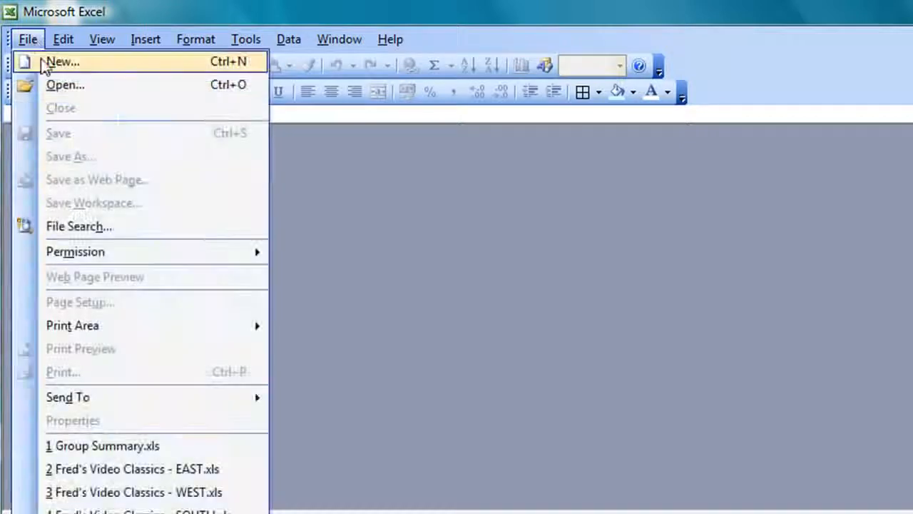
left_click(45, 92)
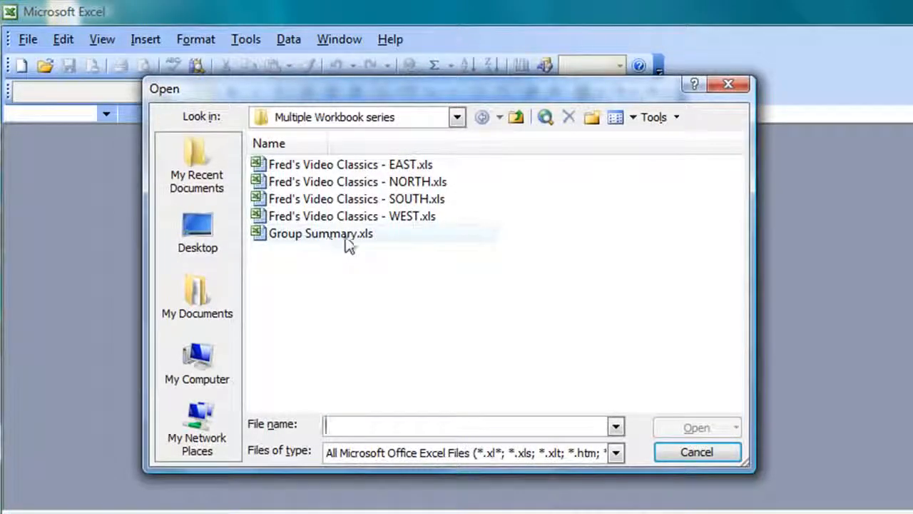
double_click(305, 182)
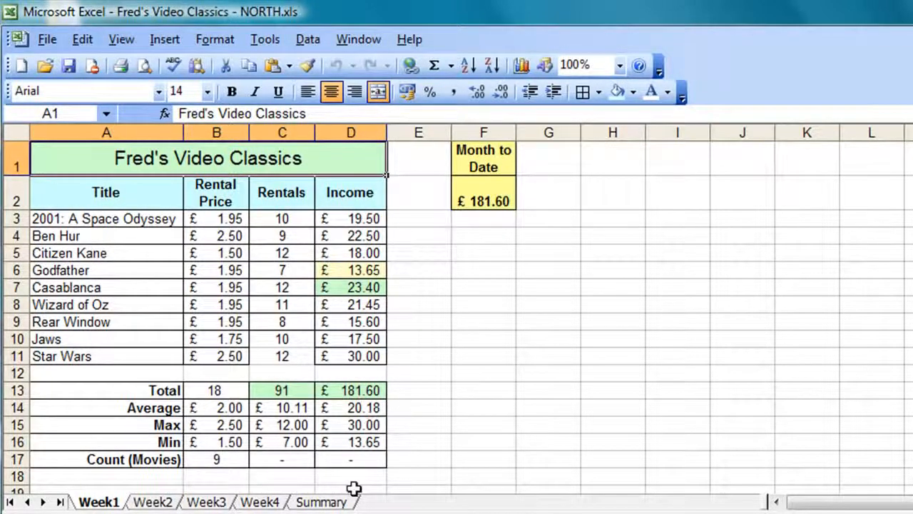
left_click(321, 502)
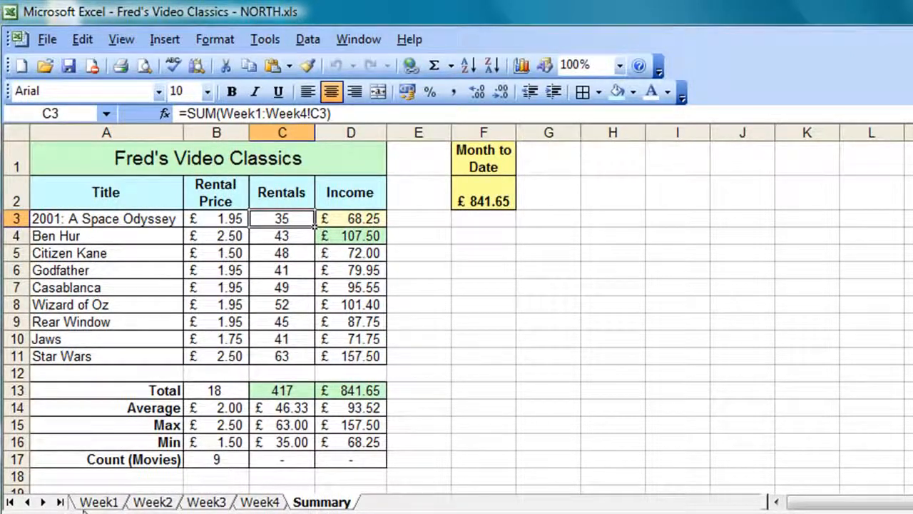
Step: On Week4, set Star Wars rentals to 25, Wizard of Oz to 15 and Citizen Kane to 20
left_click(257, 502)
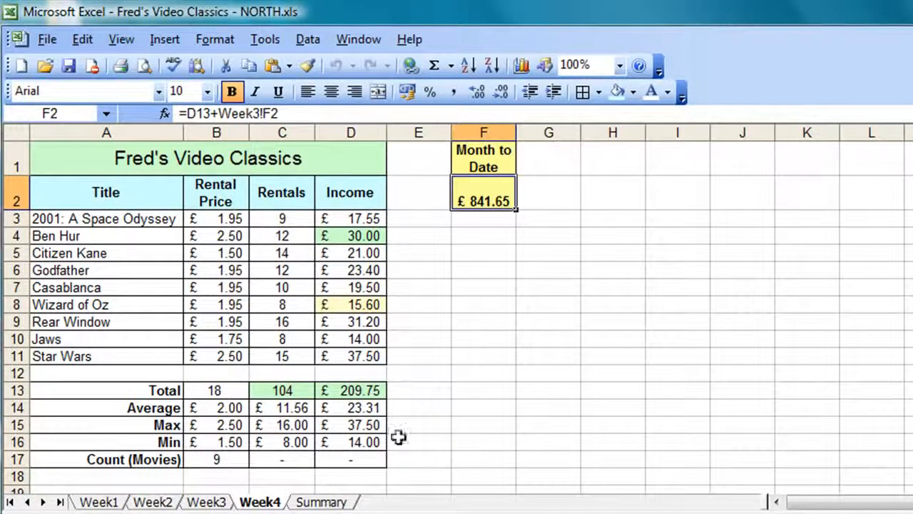
left_click(282, 355)
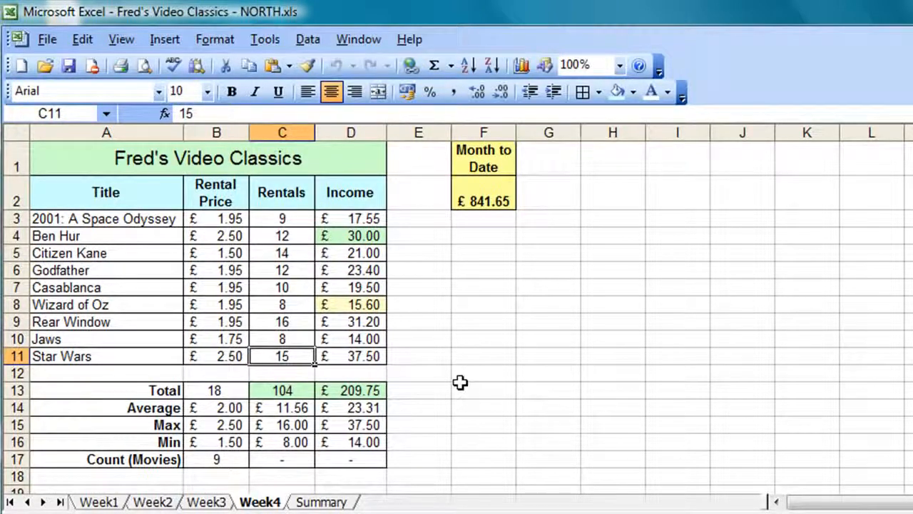
type("25")
key("Return")
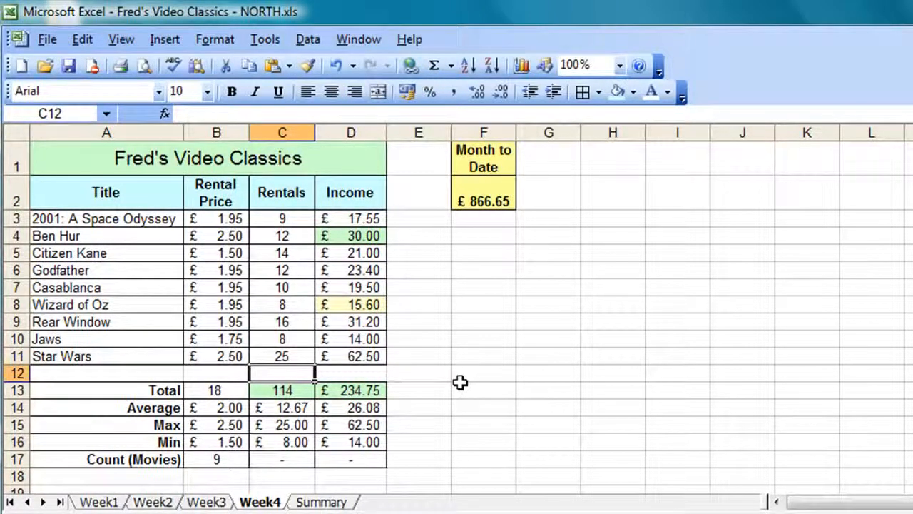
key("Up")
key("Up")
key("Up")
key("Up")
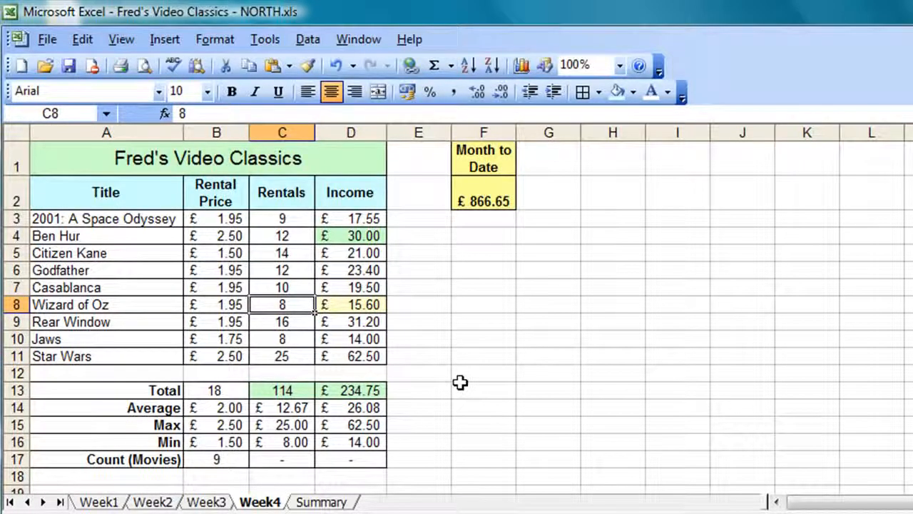
type("15")
key("Up")
key("Up")
key("Up")
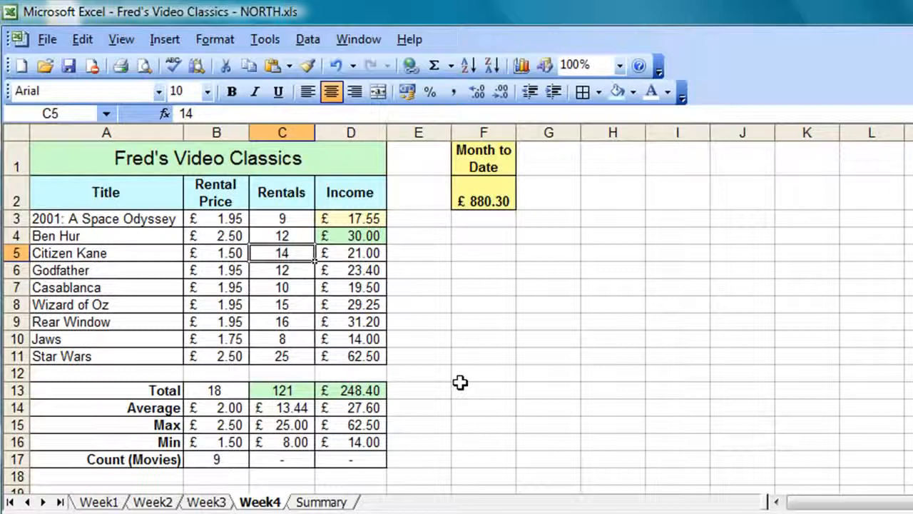
type("20")
key("Return")
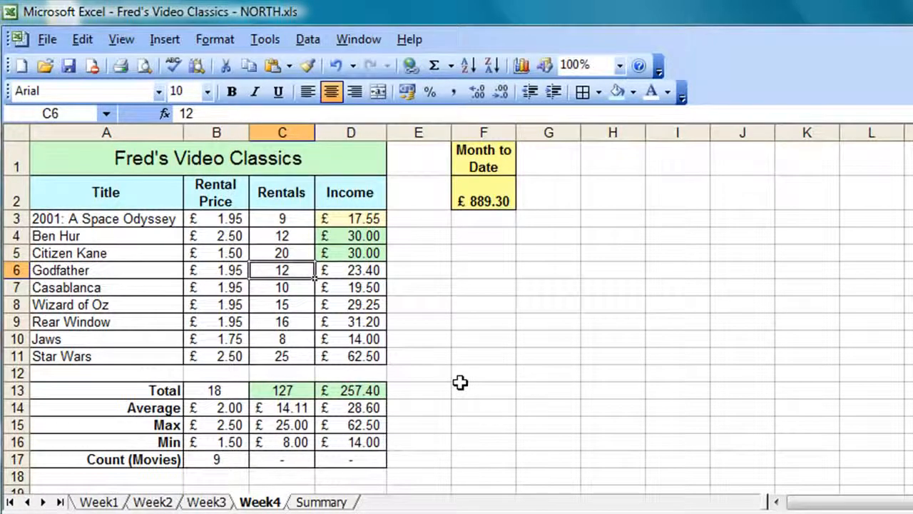
left_click(321, 503)
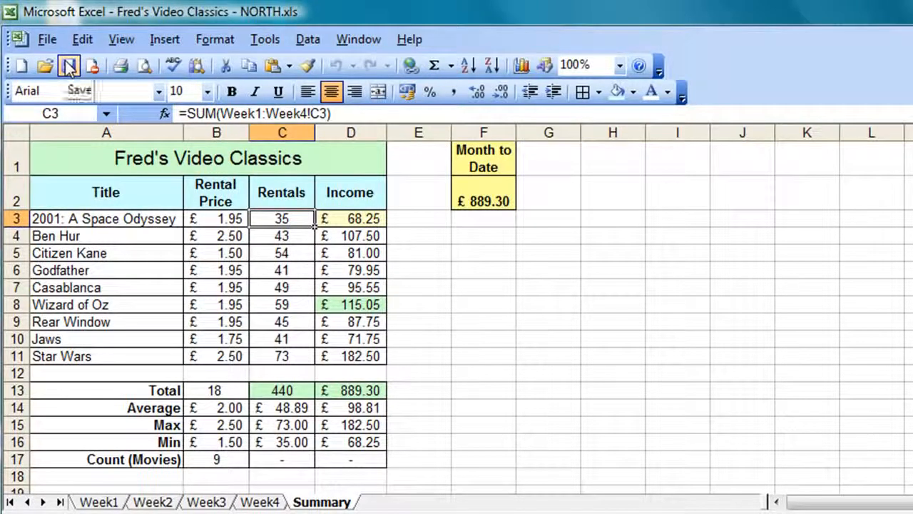
Step: Close NORTH.xls and reopen Group Summary.xls
left_click(47, 40)
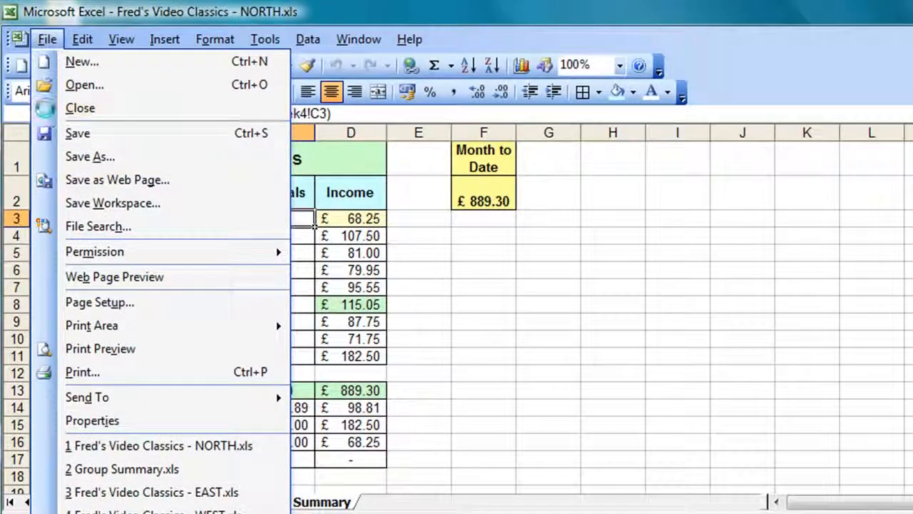
left_click(46, 108)
left_click(29, 39)
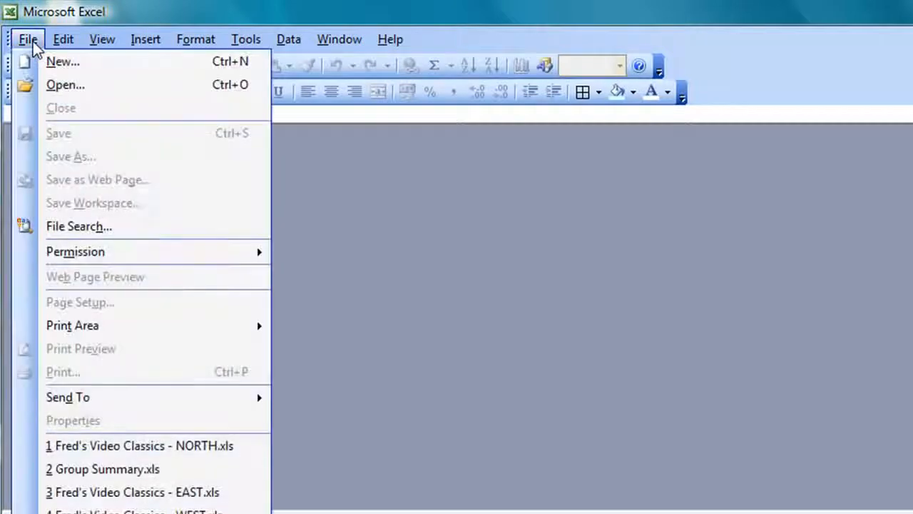
left_click(35, 84)
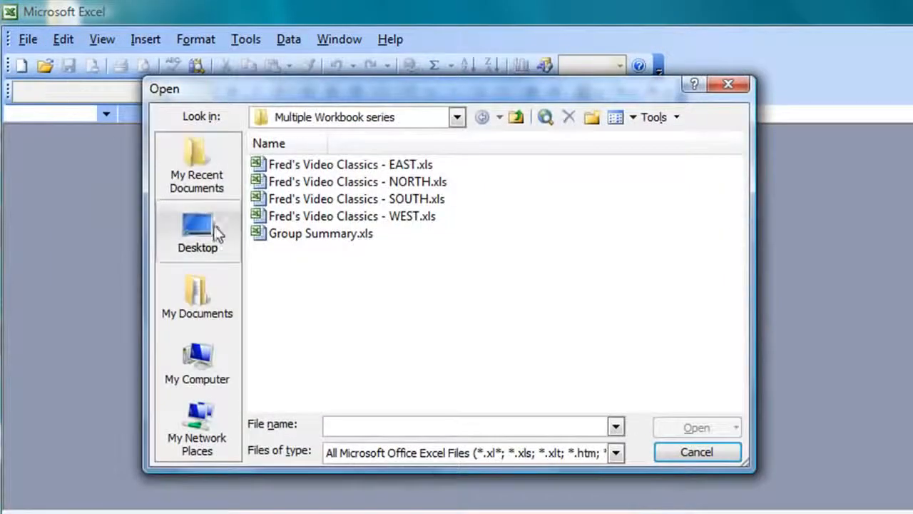
double_click(302, 235)
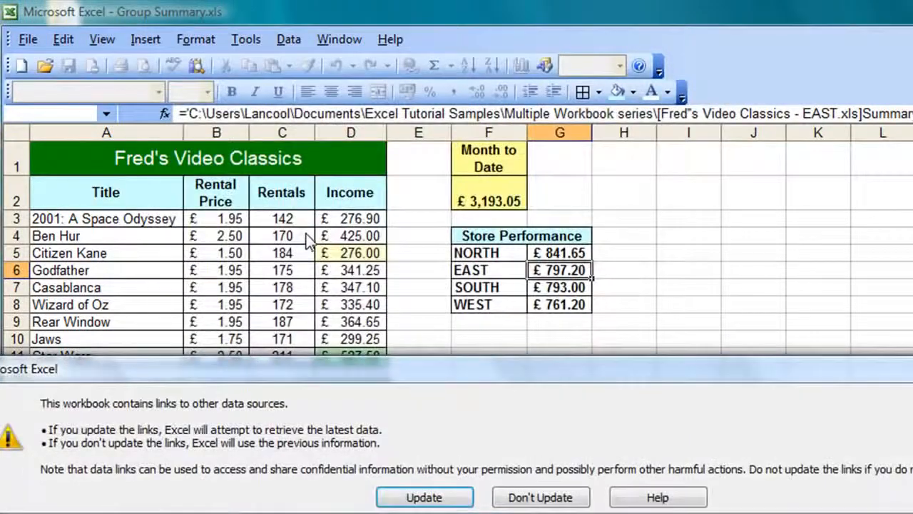
Step: Update the links so NORTH shows £889.30 and the total reaches £3,240.70
left_click_drag(384, 374, 444, 187)
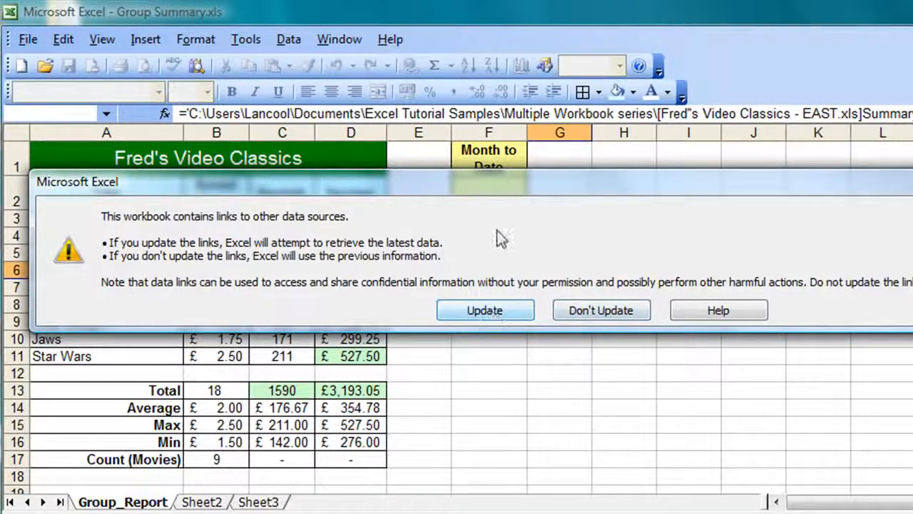
left_click_drag(502, 184, 517, 339)
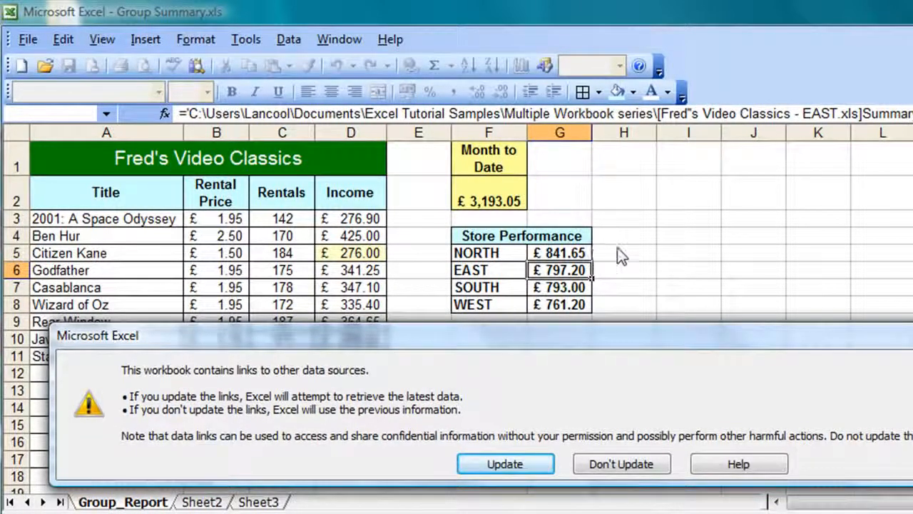
left_click(503, 464)
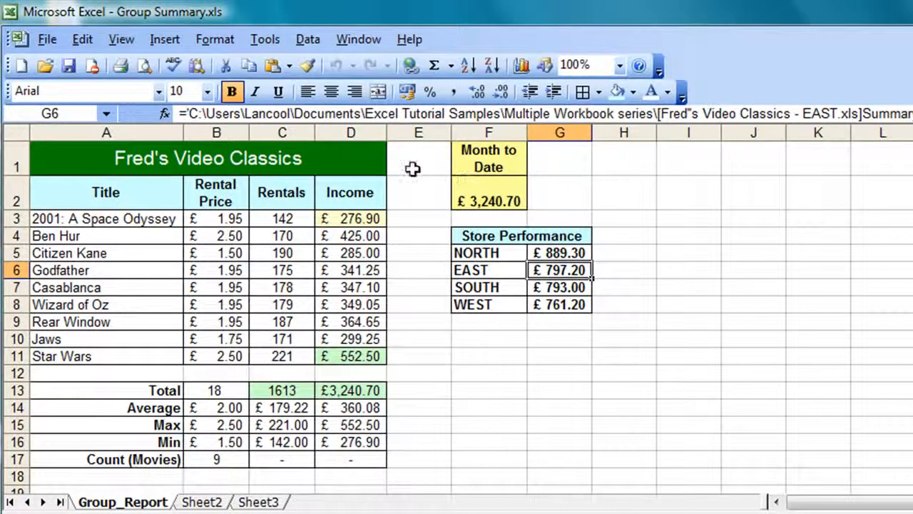
Step: From the Open dialog, create a new folder named Network beside the store workbooks
left_click(40, 43)
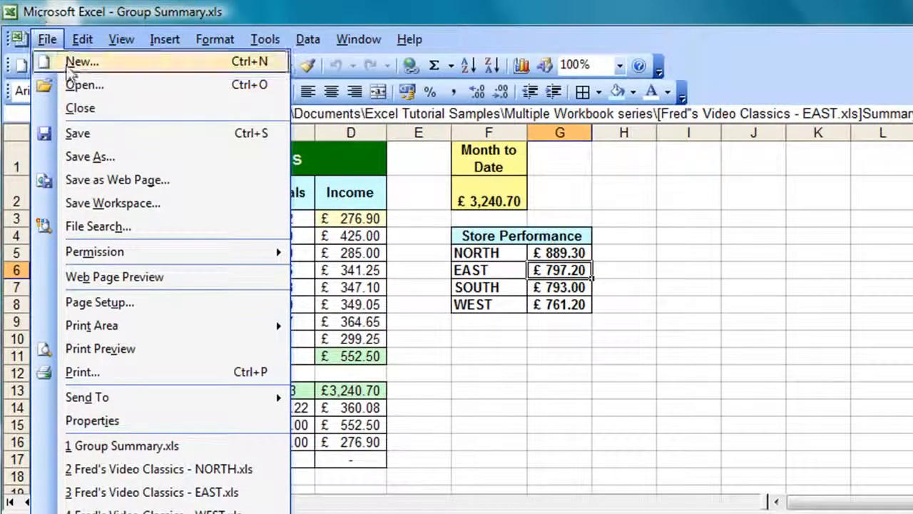
left_click(74, 86)
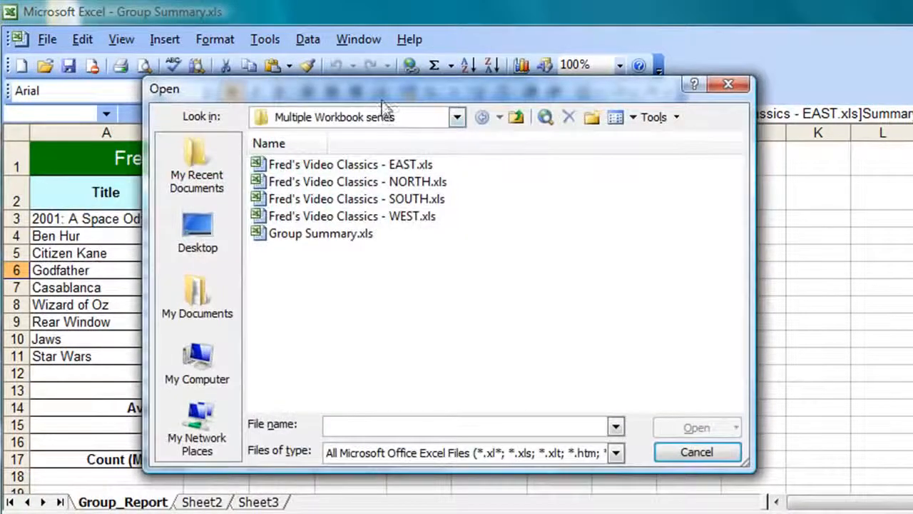
left_click_drag(383, 96, 423, 132)
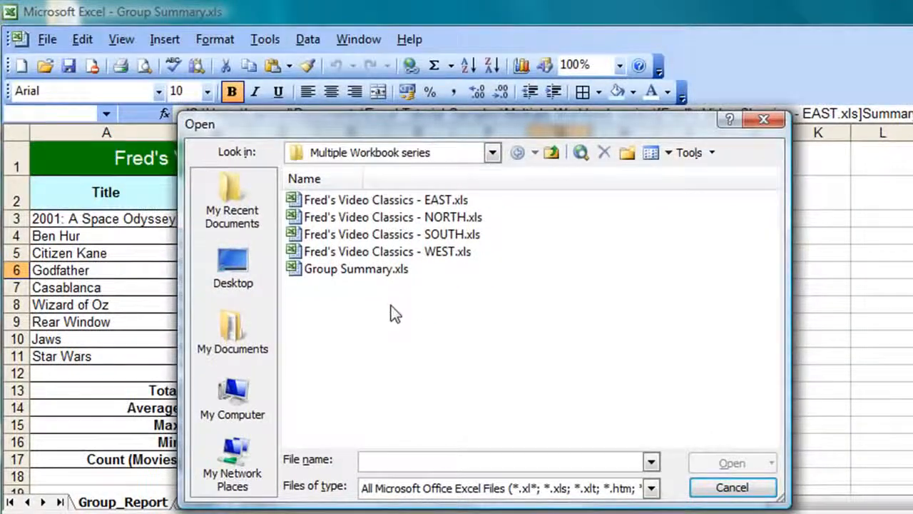
right_click(371, 314)
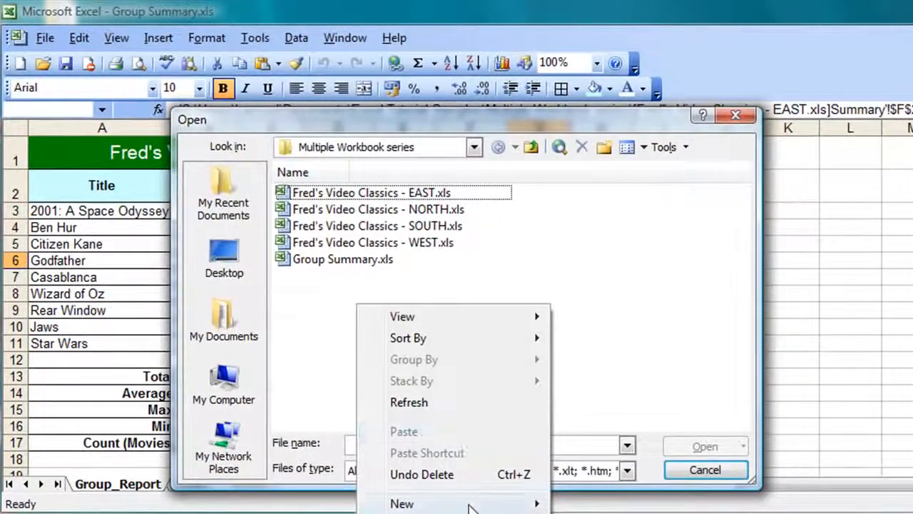
mouse_move(470, 508)
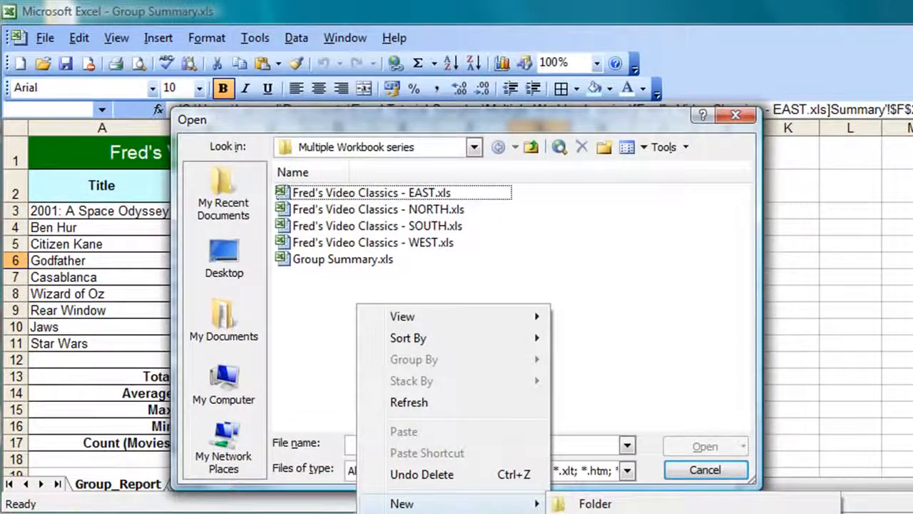
left_click(663, 506)
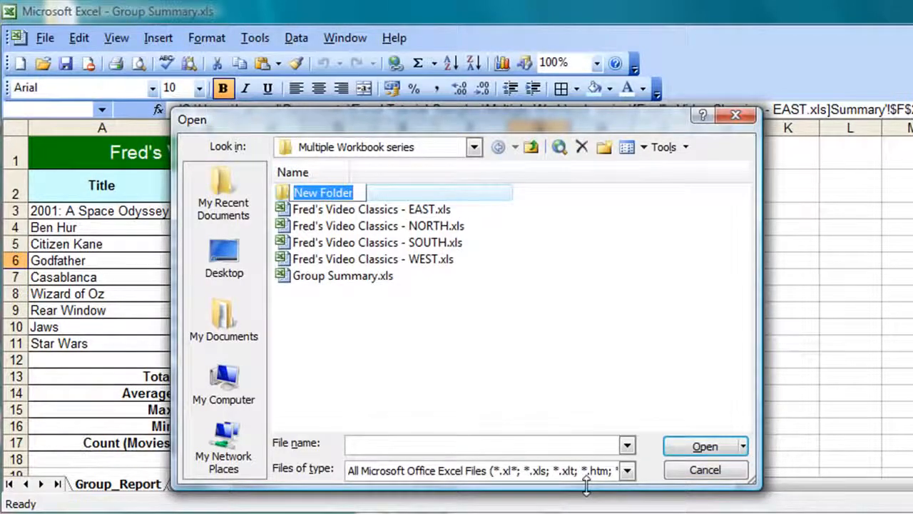
type("Network")
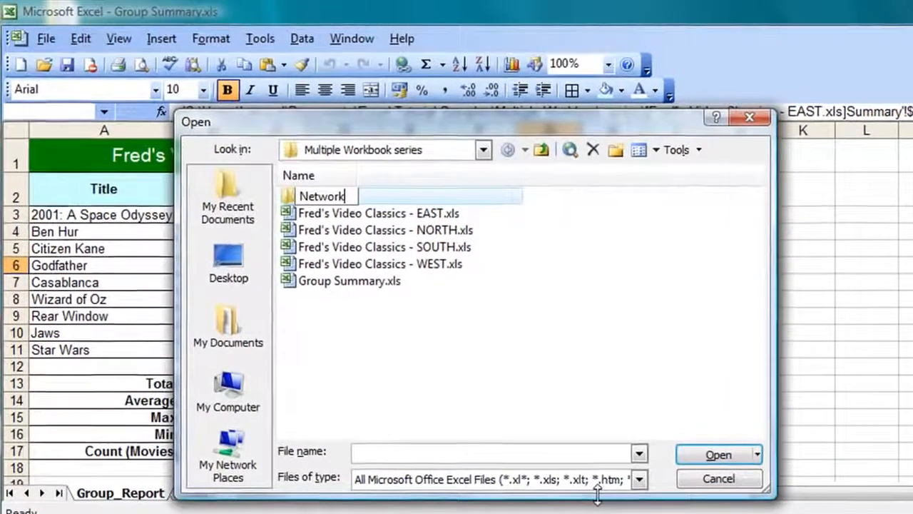
key("Return")
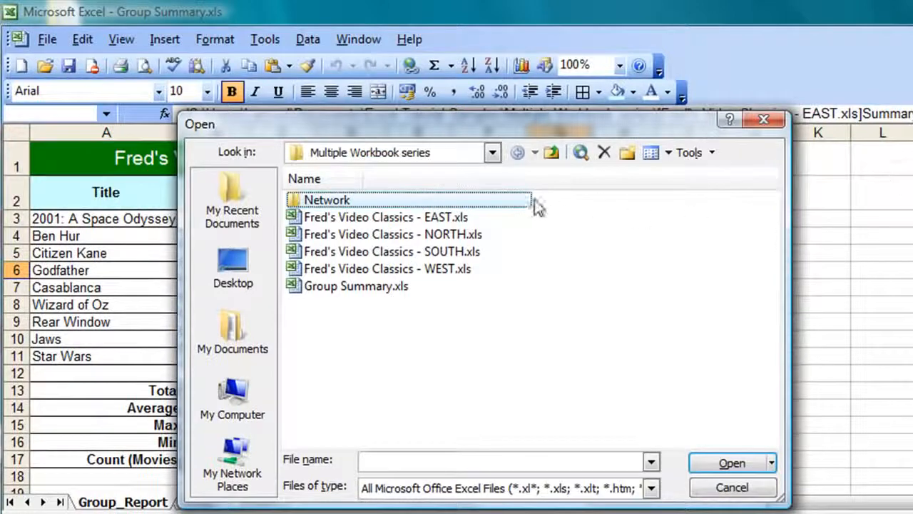
Step: Move Fred's Video Classics - NORTH.xls into the Network folder and open it from there
left_click(357, 235)
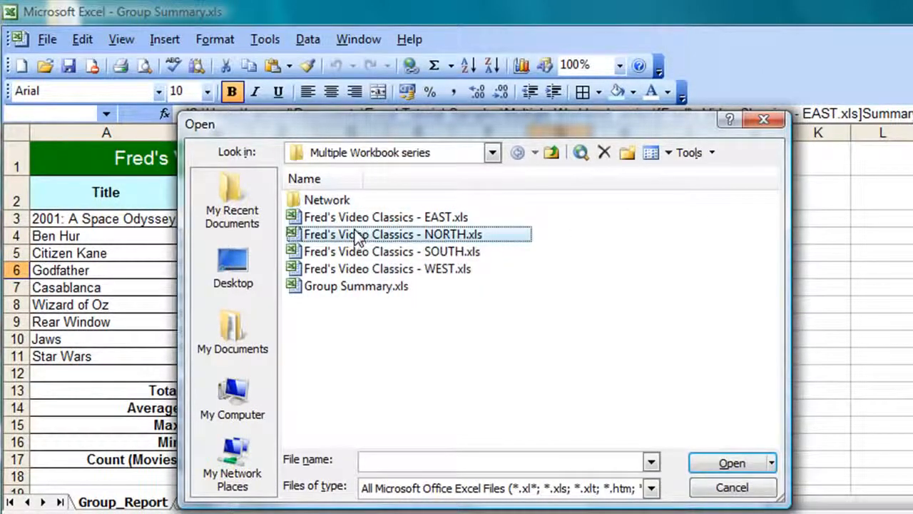
left_click_drag(357, 235, 341, 200)
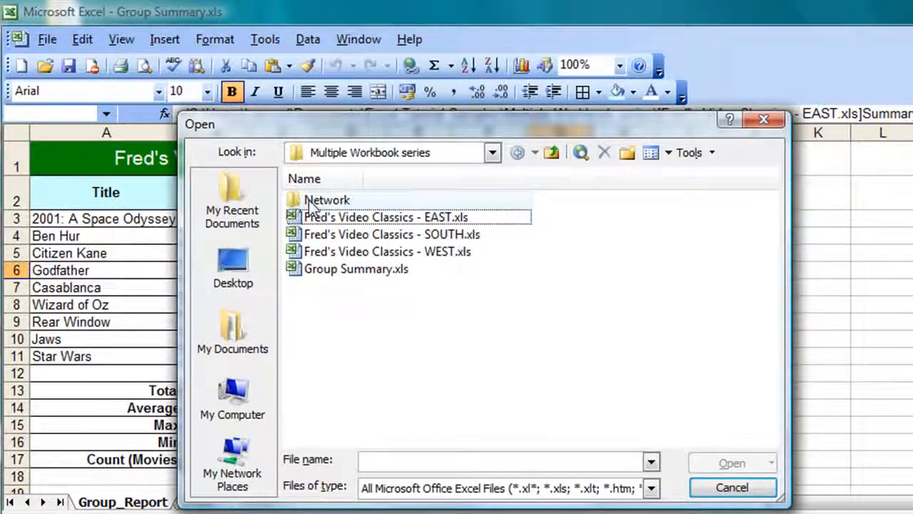
double_click(309, 200)
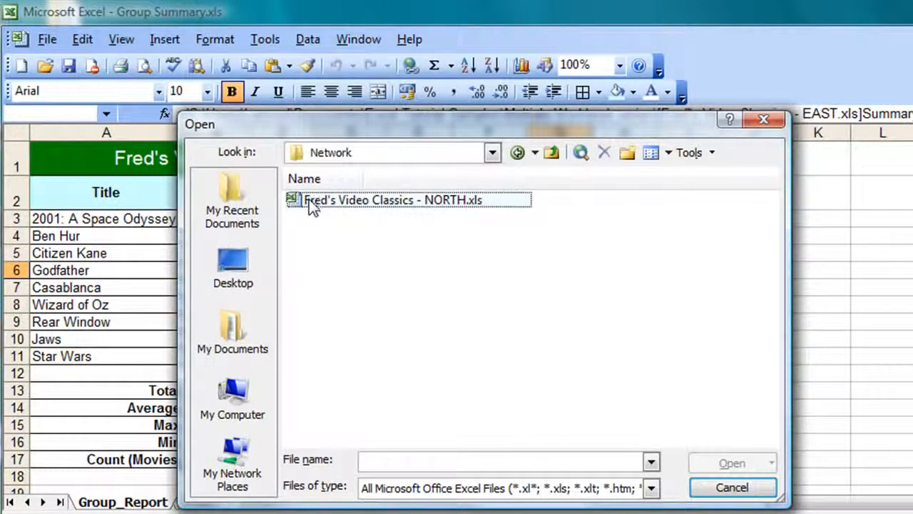
double_click(309, 199)
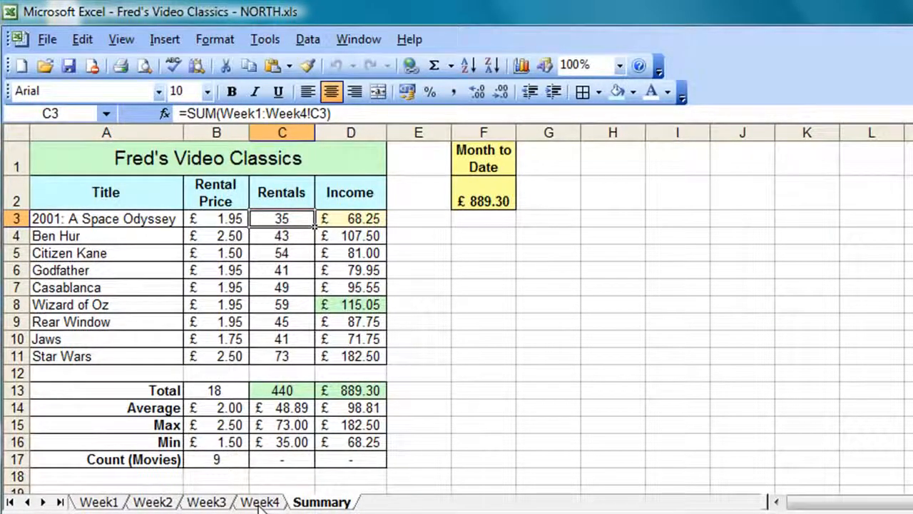
Step: Enter NORTH Week1 rentals 14, 15, 16 and 12 in C3:C6, then view the Summary totals
left_click(107, 503)
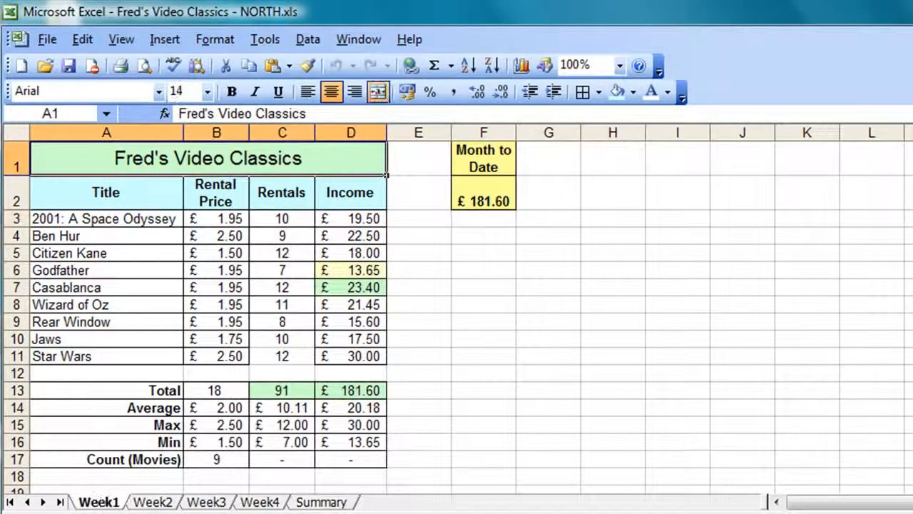
left_click(284, 220)
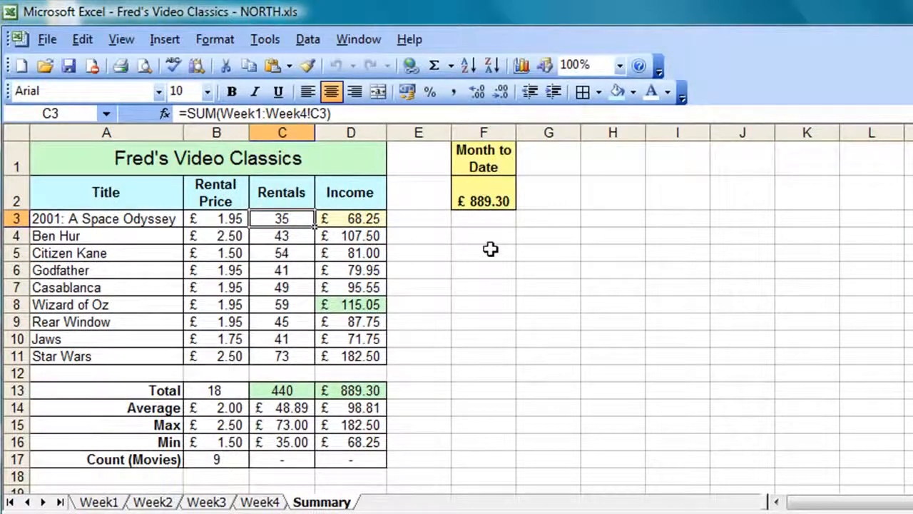
left_click(104, 503)
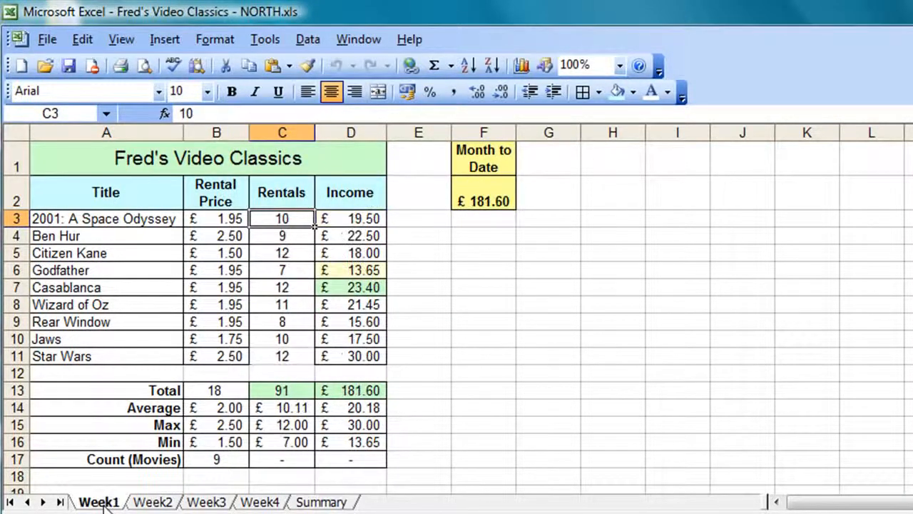
type("14")
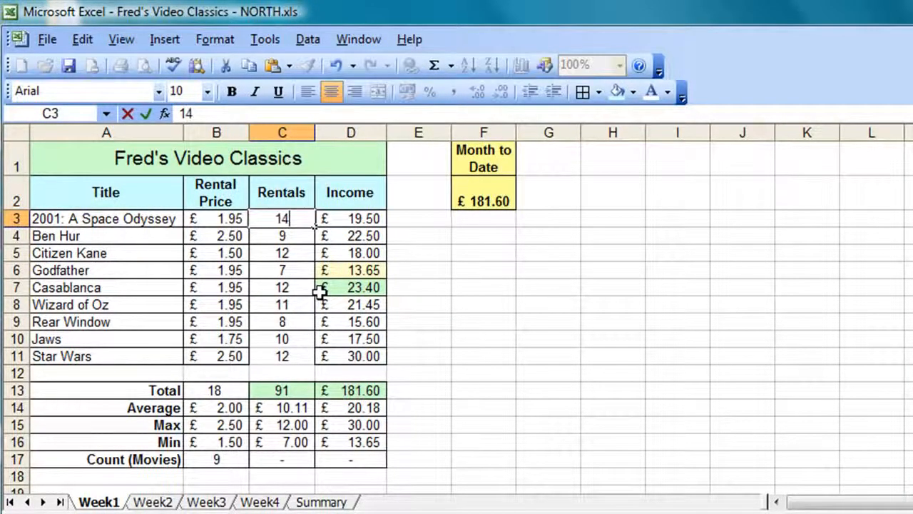
key("Return")
type("15")
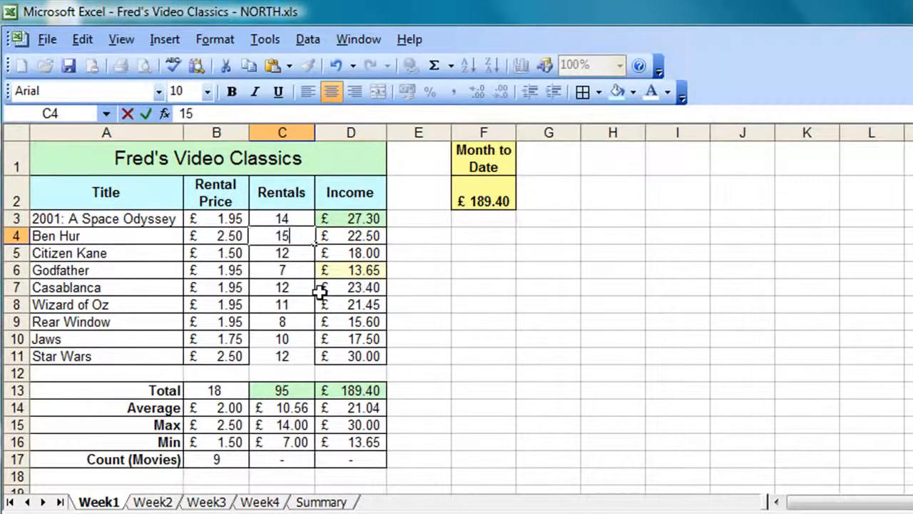
key("Return")
type("16")
key("Return")
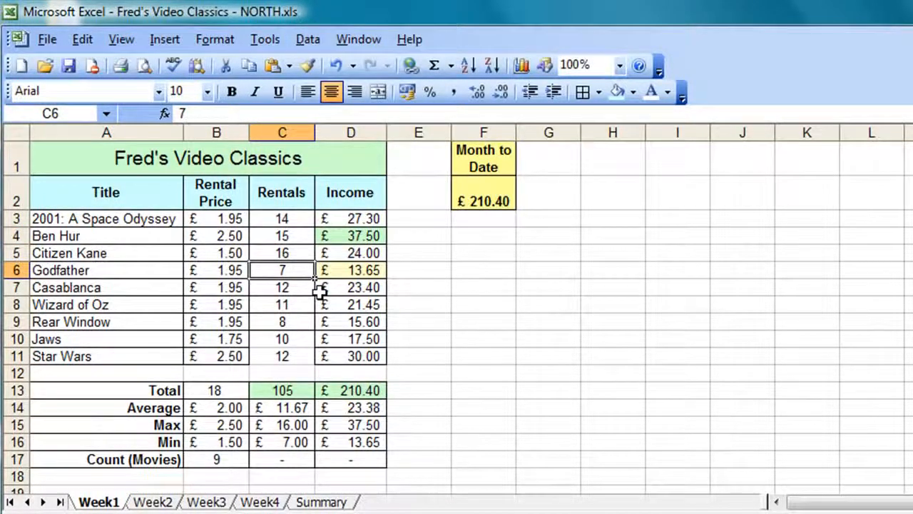
type("12")
key("Return")
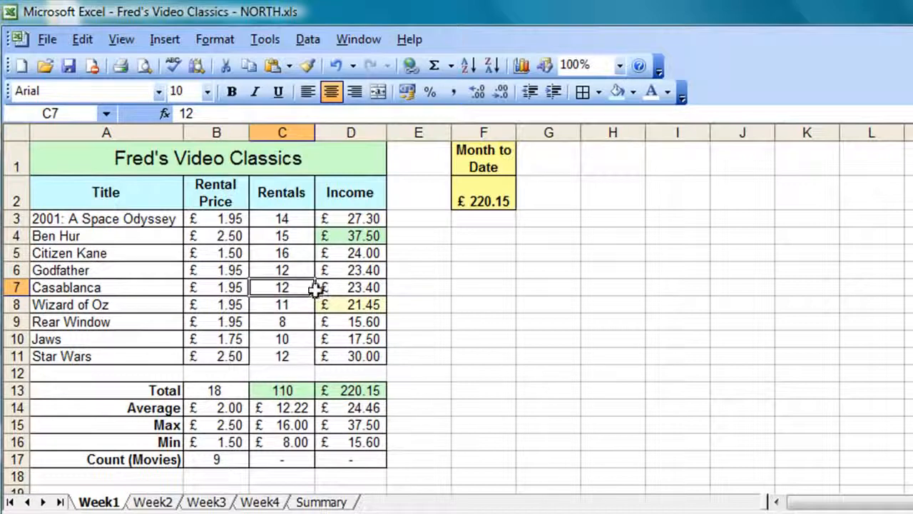
left_click(322, 502)
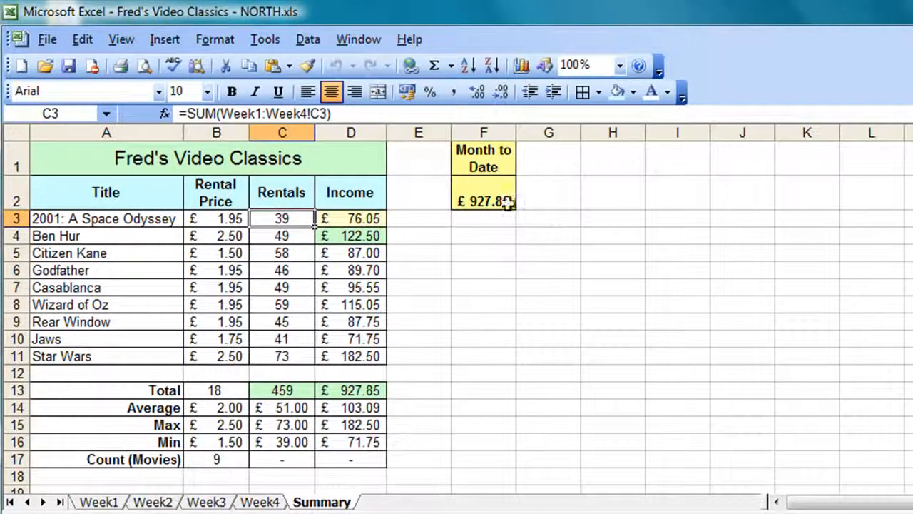
Step: Check NORTH's Month to Date in F2, then switch back to Group Summary.xls
left_click(476, 203)
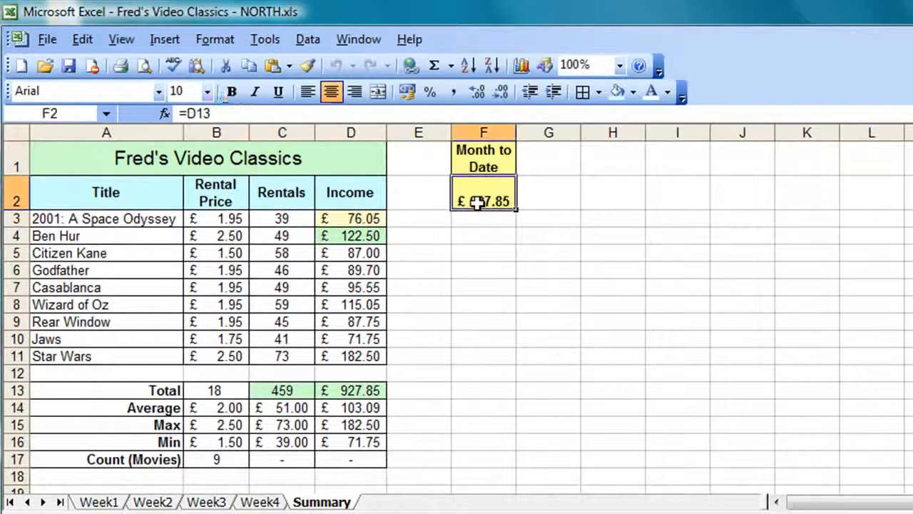
left_click(340, 41)
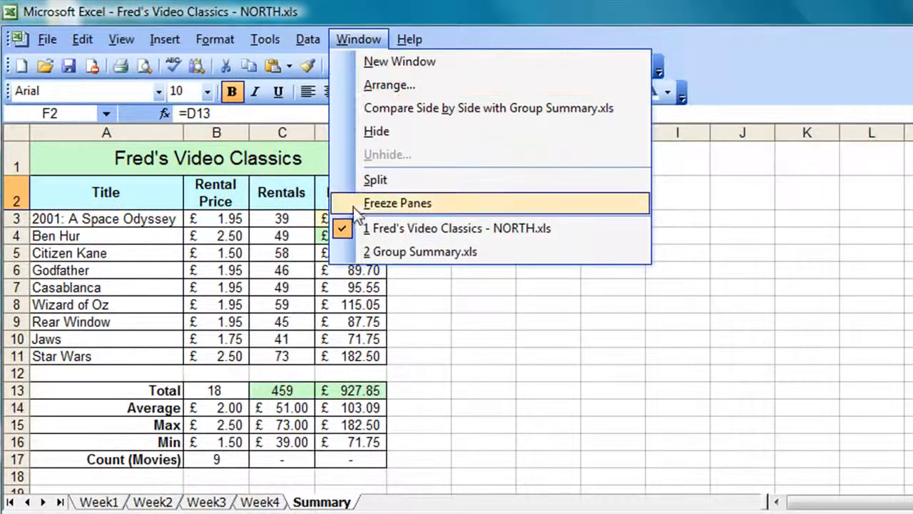
left_click(364, 252)
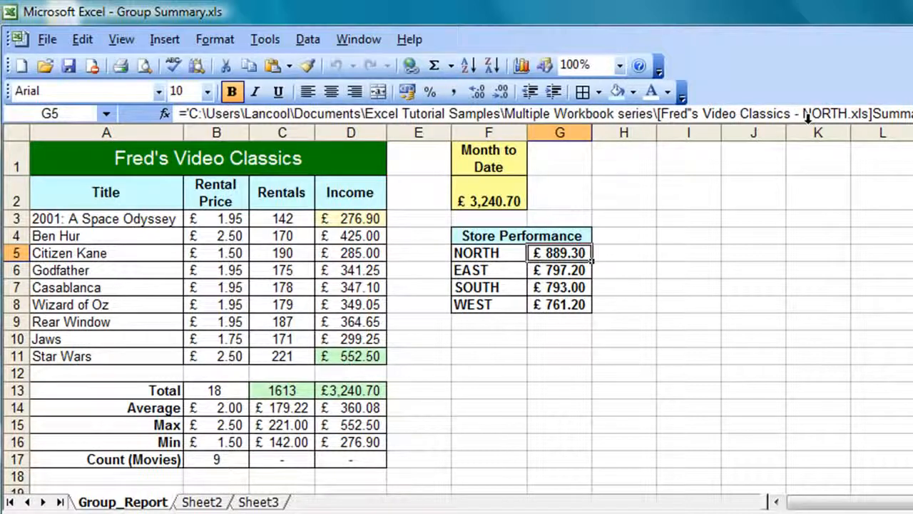
Step: Replace G5 with a link to NORTH.xls Summary!F2, then inspect the G5 and G6 link formulas
key("Delete")
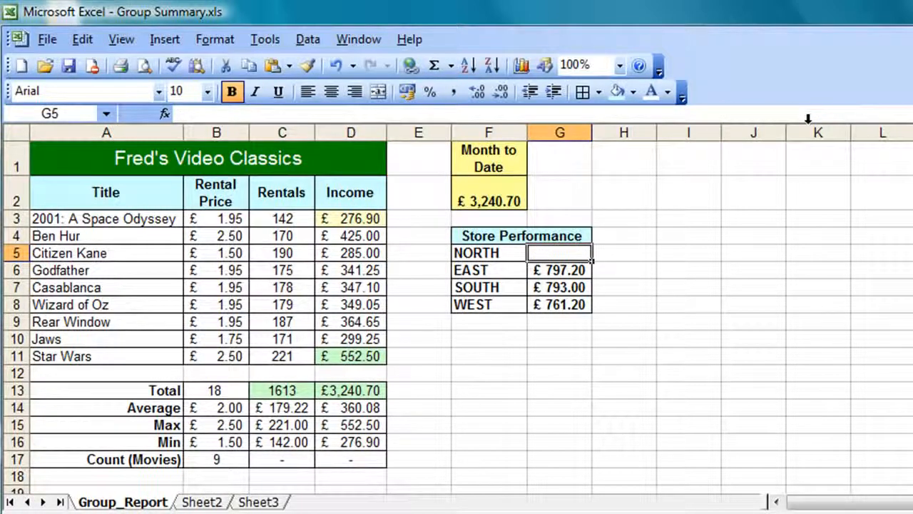
type("=")
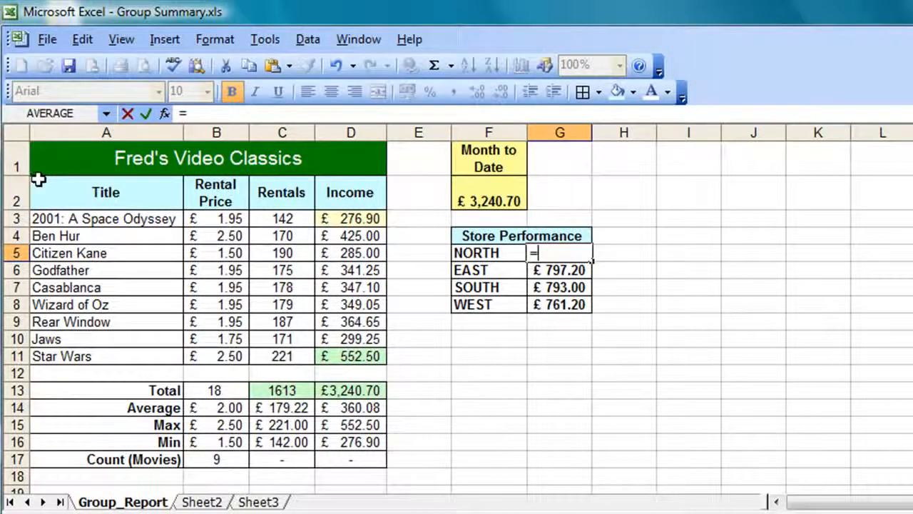
key("ctrl+F6")
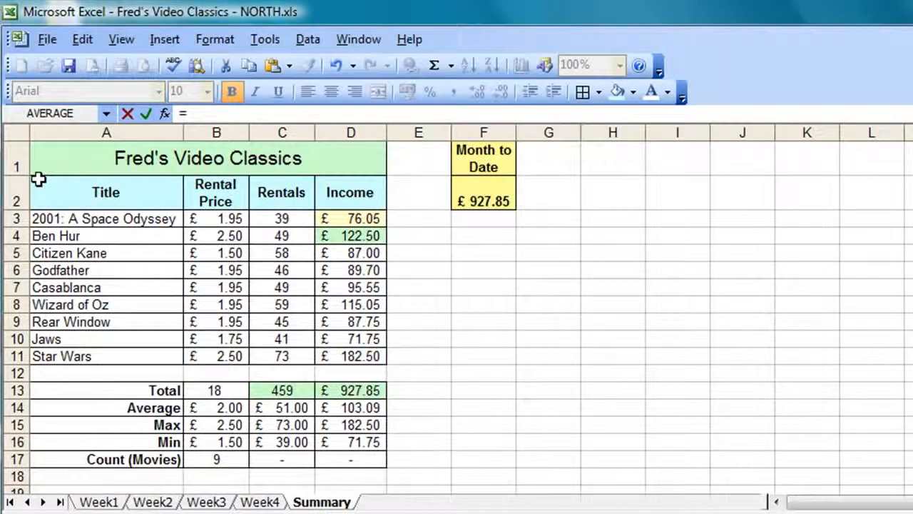
left_click(483, 199)
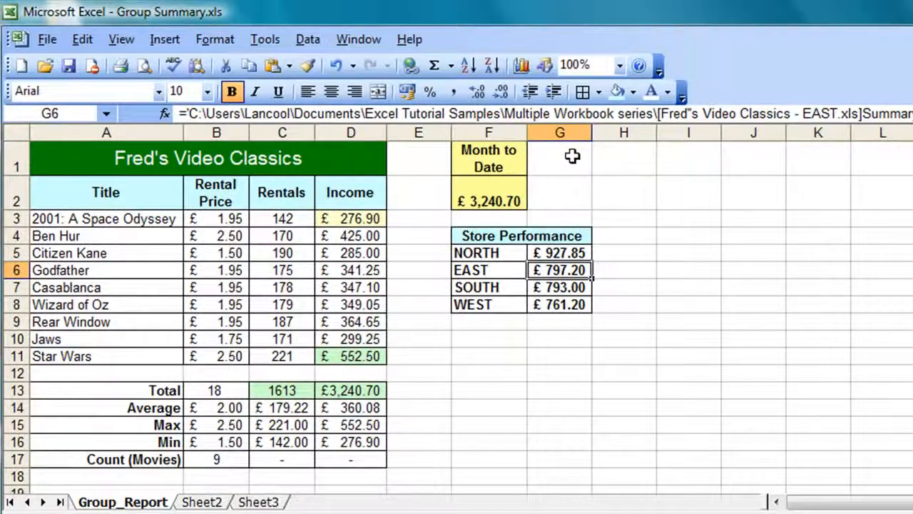
left_click(552, 253)
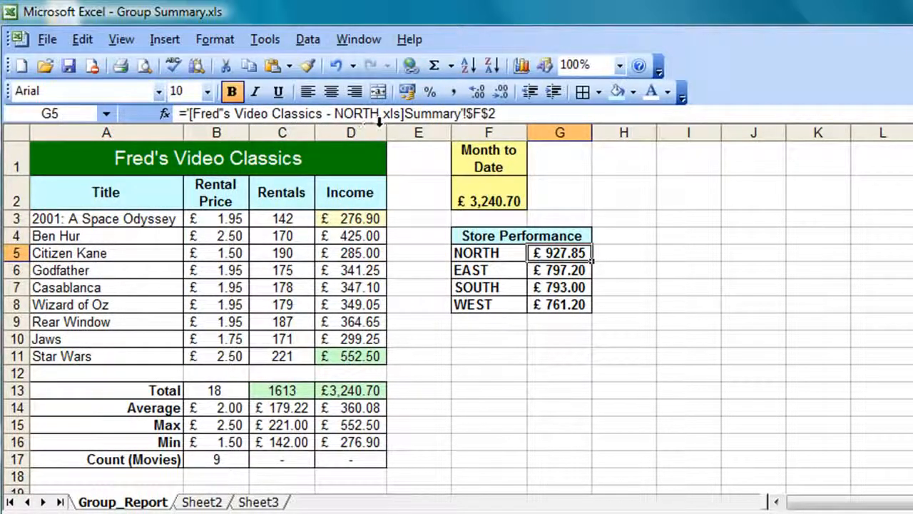
left_click(552, 267)
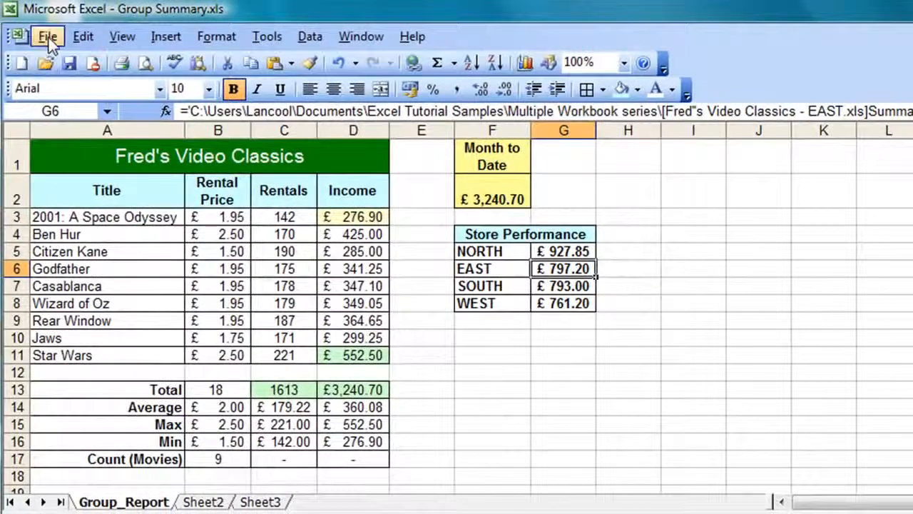
Step: Open the EAST, SOUTH and WEST store workbooks together from the Multiple Workbook series folder
left_click(49, 37)
left_click(54, 81)
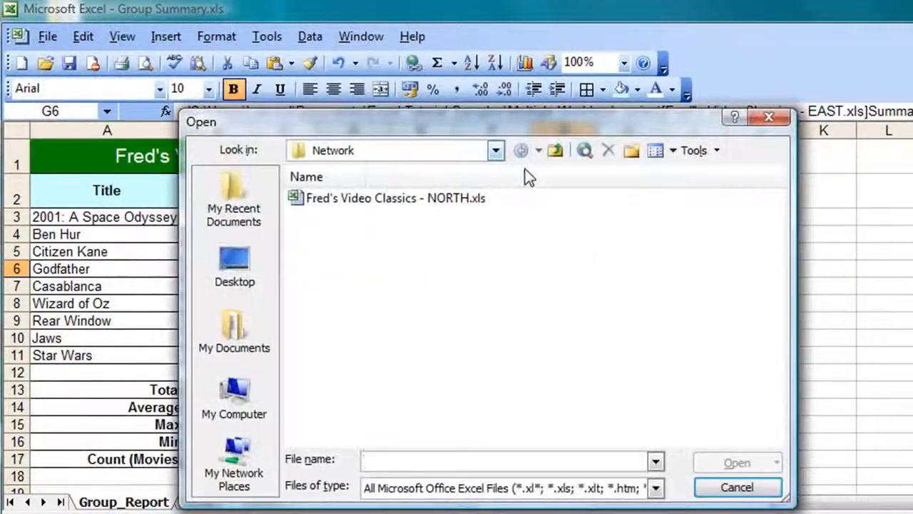
left_click(555, 151)
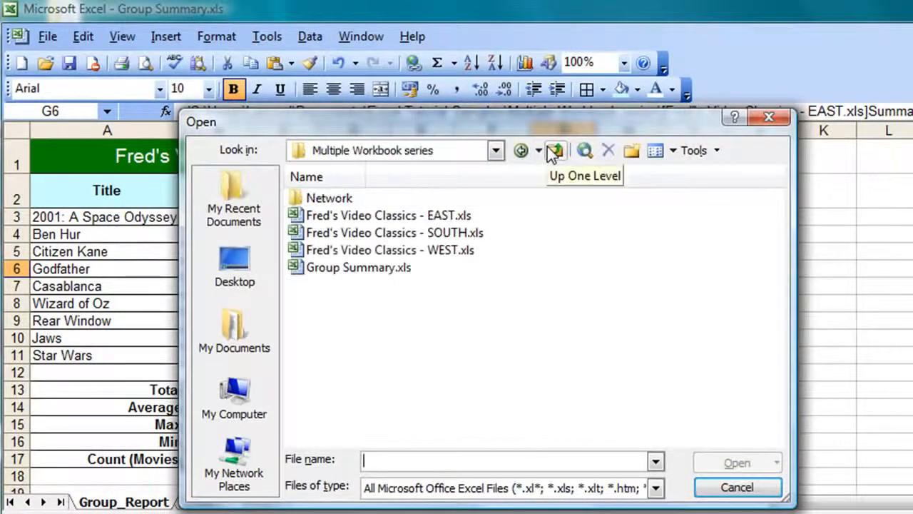
left_click(431, 215)
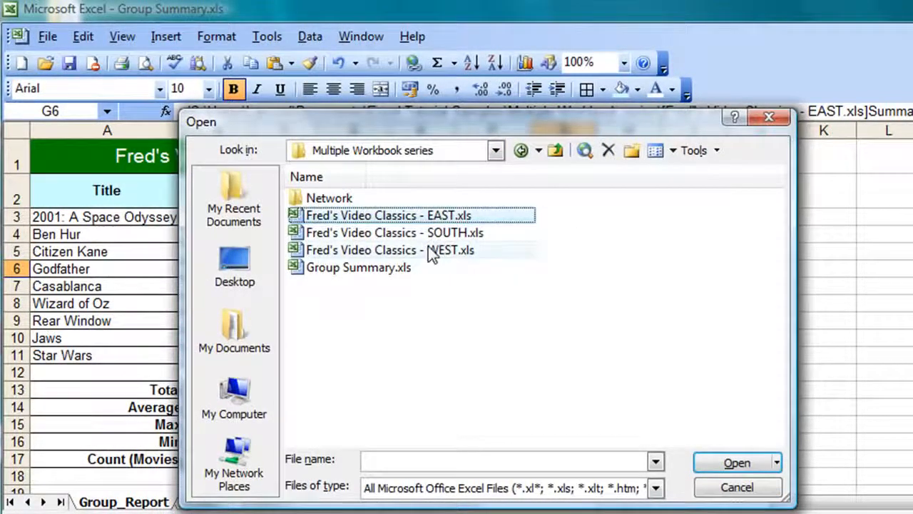
left_click(448, 234, "ctrl")
left_click(459, 251, "ctrl")
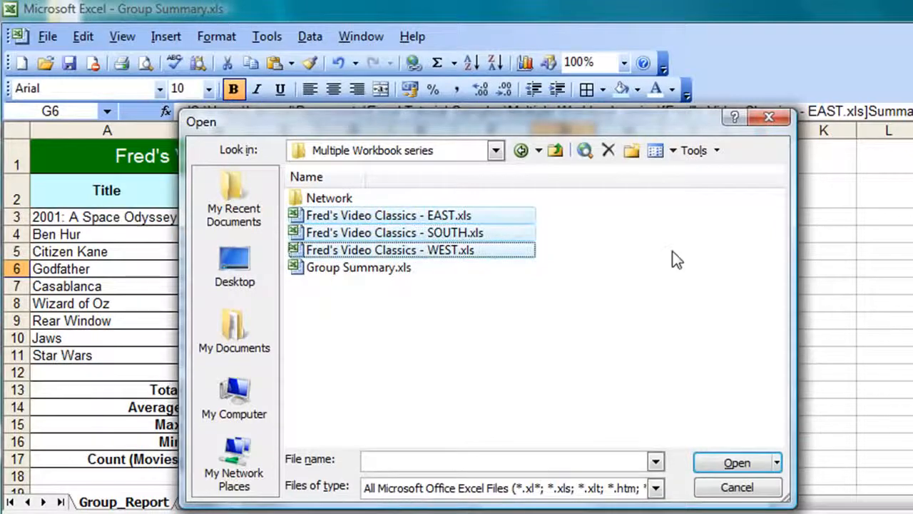
left_click(720, 463)
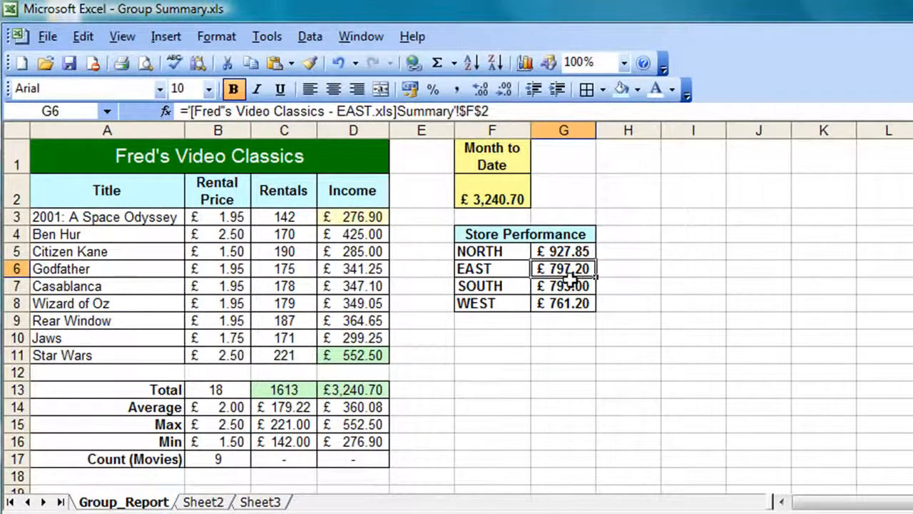
Step: Review the G5:G8 store link formulas, then close Group Summary, saving changes
left_click(561, 287)
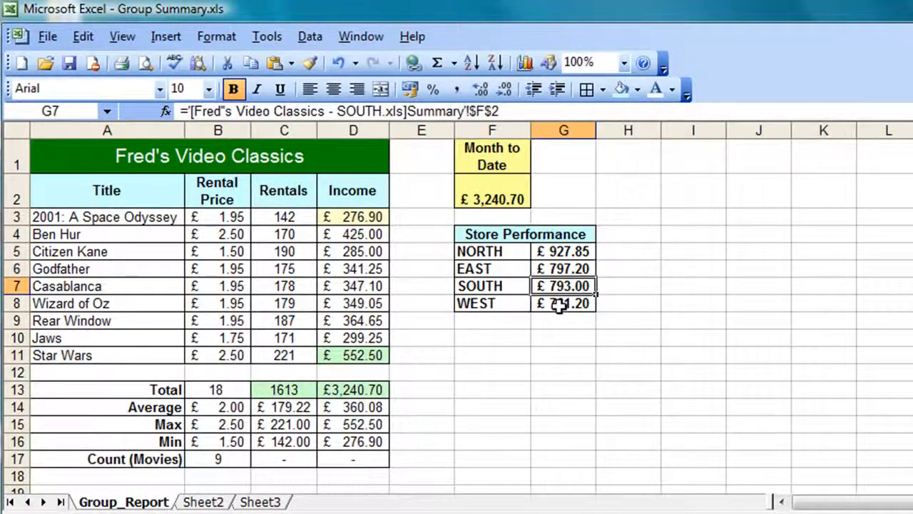
left_click(561, 303)
left_click(555, 281)
left_click(549, 272)
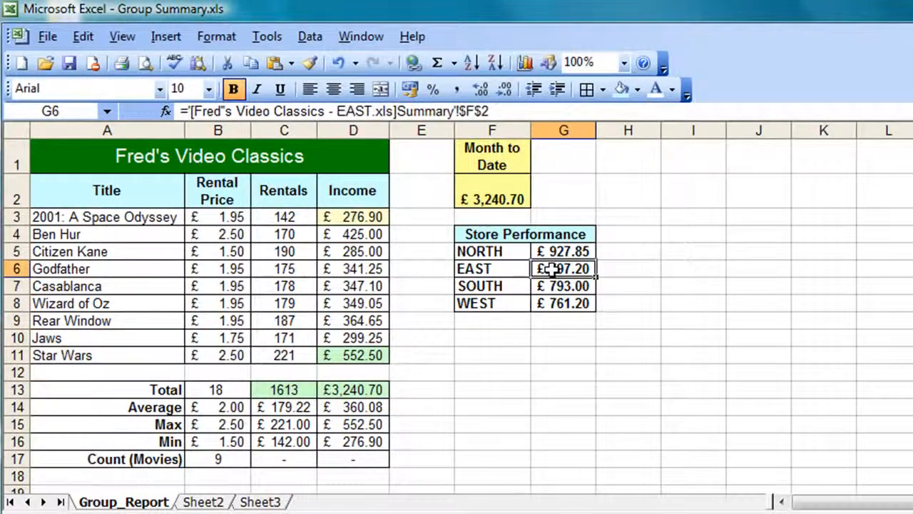
left_click(550, 251)
left_click(543, 289)
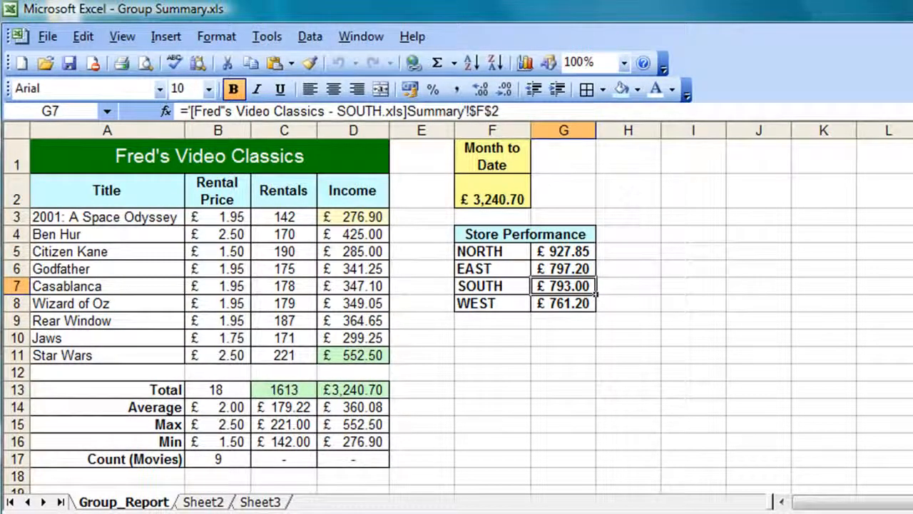
left_click(471, 474)
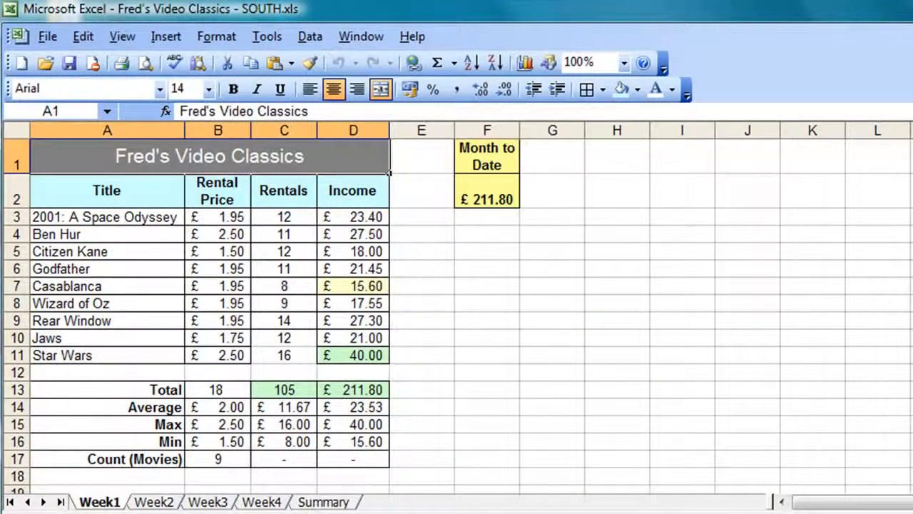
Step: Enter SOUTH Week4 rentals 15, 16, 12, 16 and 20, then check the Summary totals
left_click(262, 502)
left_click(291, 214)
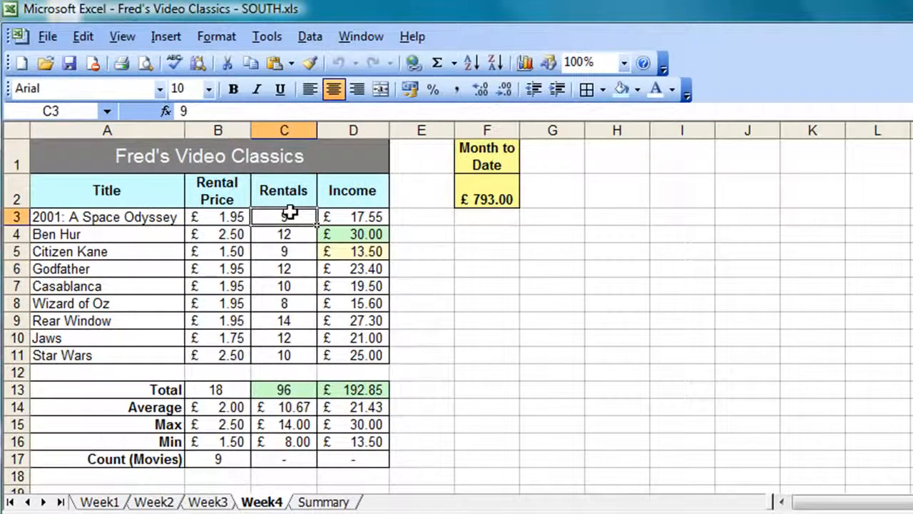
type("15")
key("Return")
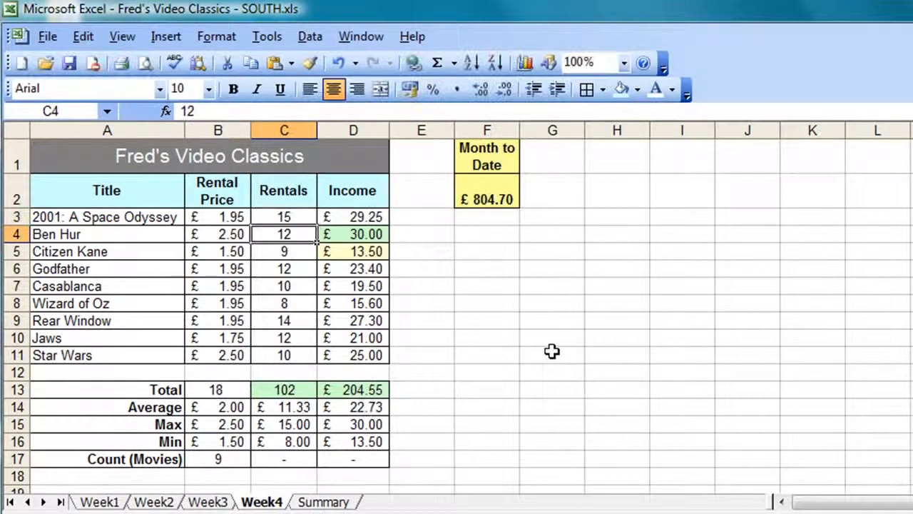
type("16")
key("Return")
type("12")
key("Return")
key("Return")
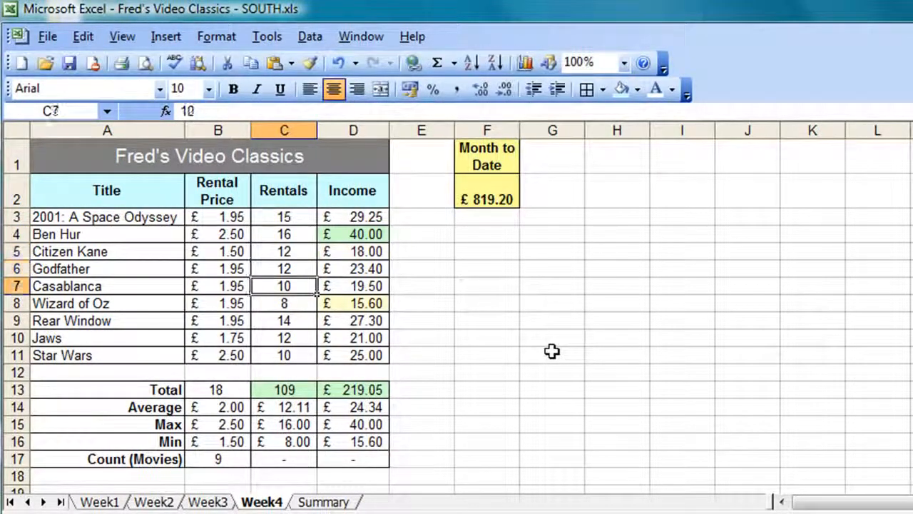
type("16")
key("Return")
key("Return")
type("20")
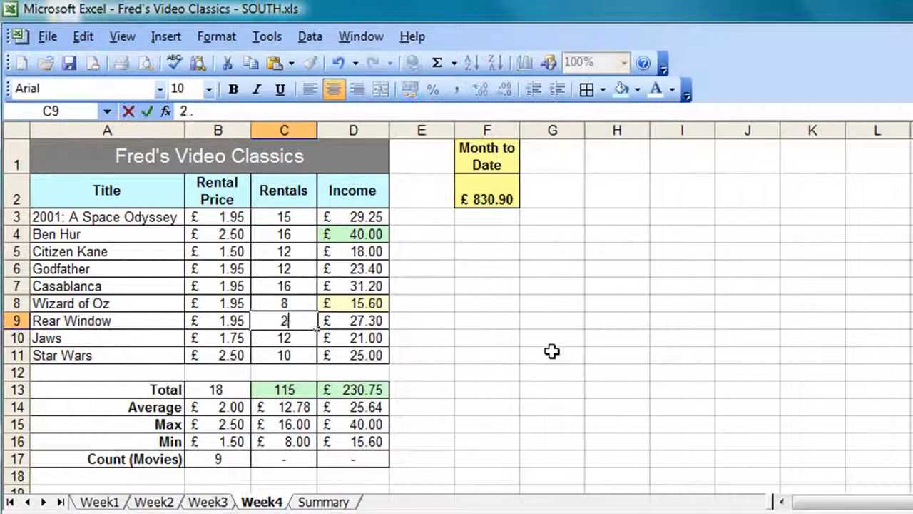
key("Return")
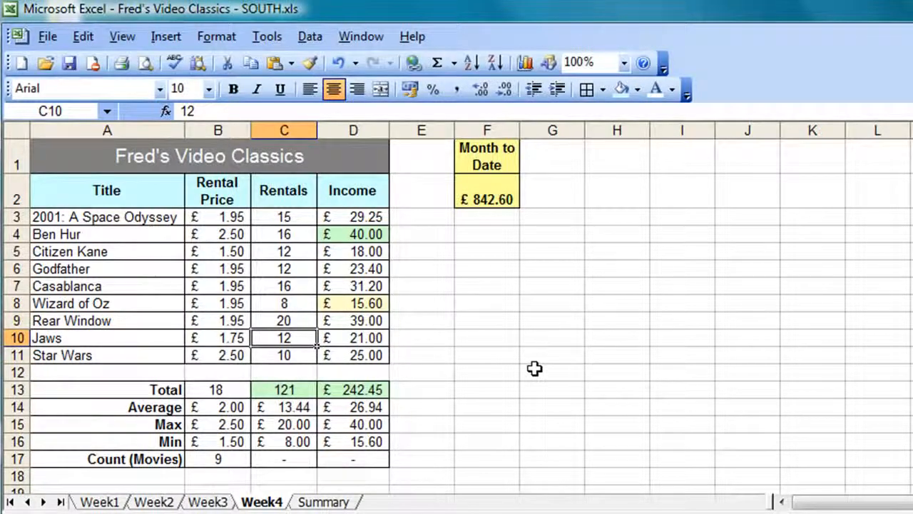
left_click(306, 503)
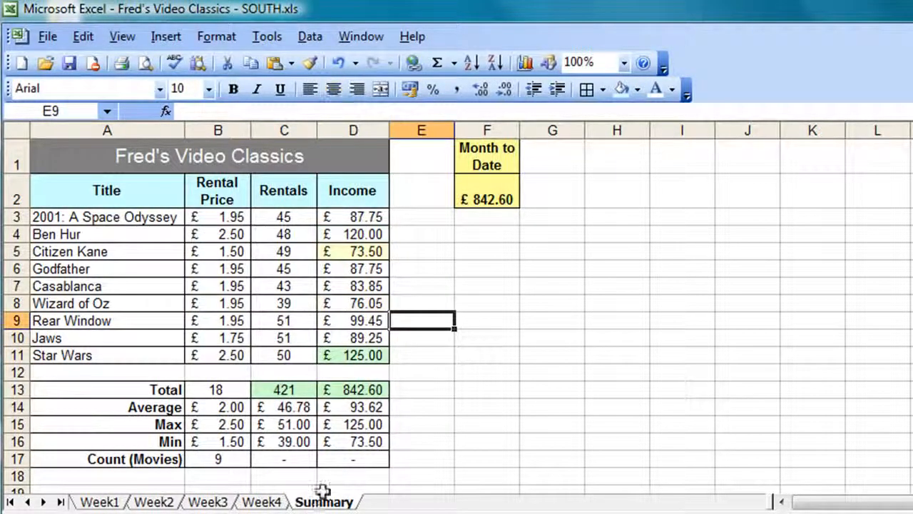
Step: Close SOUTH saving its changes, then close the remaining store workbooks
key("ctrl+w")
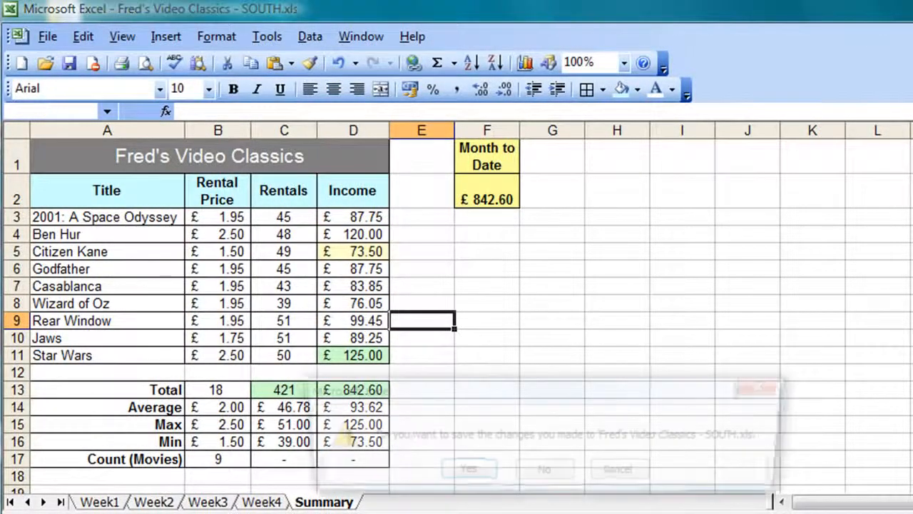
left_click(465, 471)
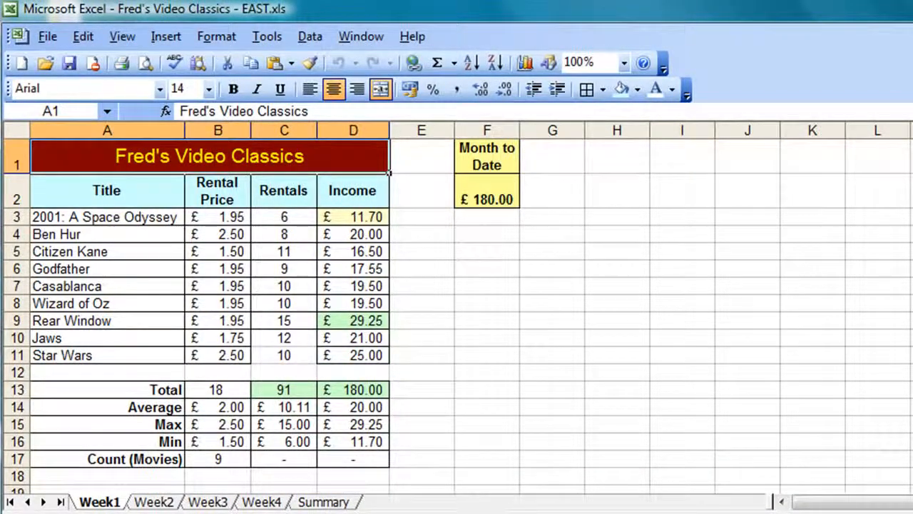
key("ctrl+w")
key("ctrl+w")
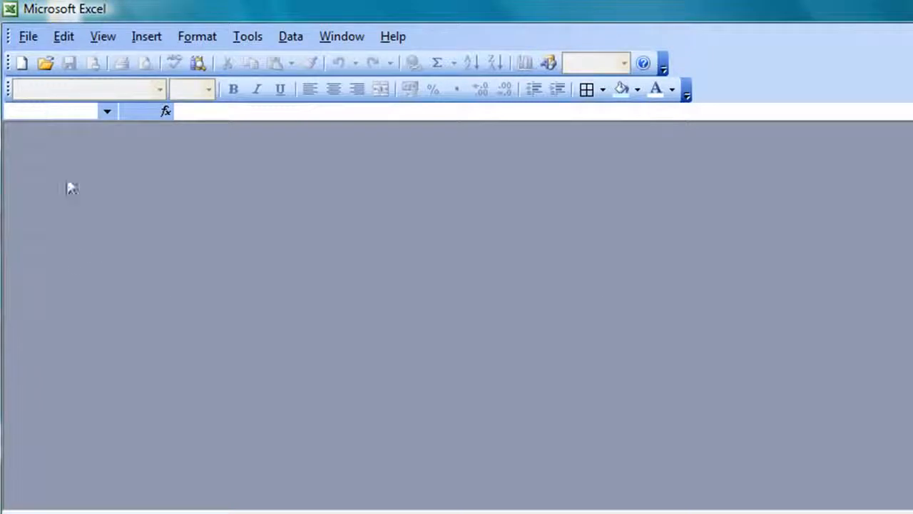
Step: Reopen Group Summary.xls from recent files, update its links, and open Edit Links from the error
left_click(39, 34)
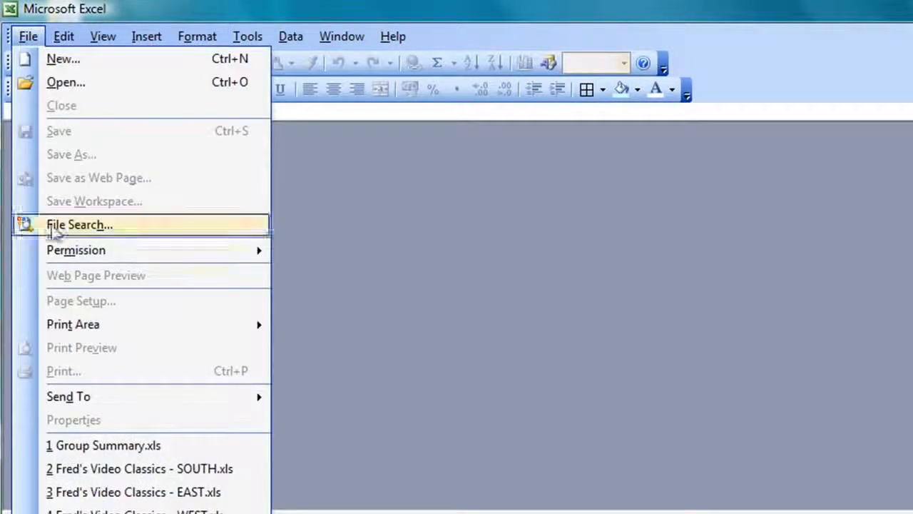
left_click(106, 444)
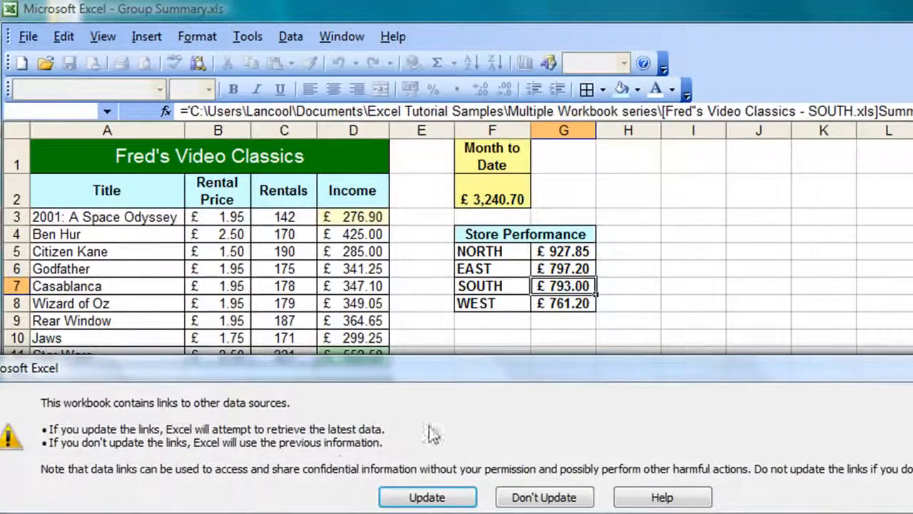
left_click_drag(478, 376, 581, 357)
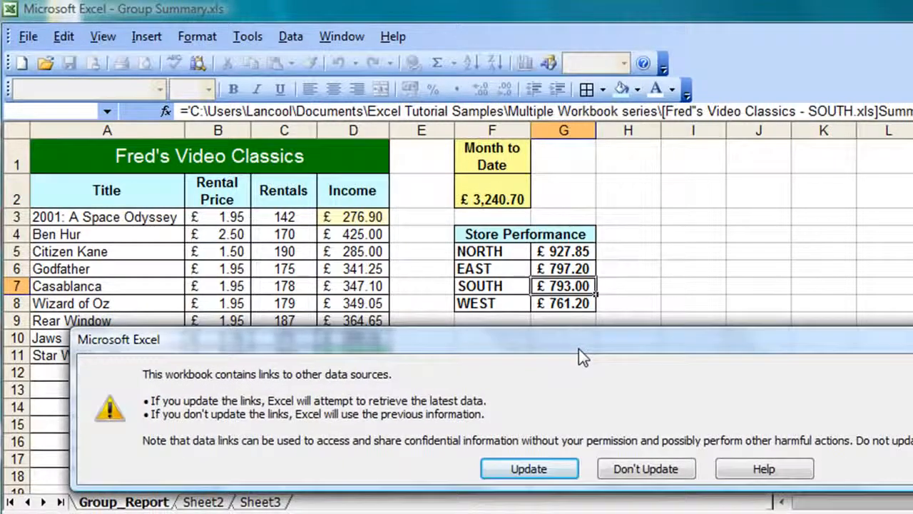
left_click(528, 469)
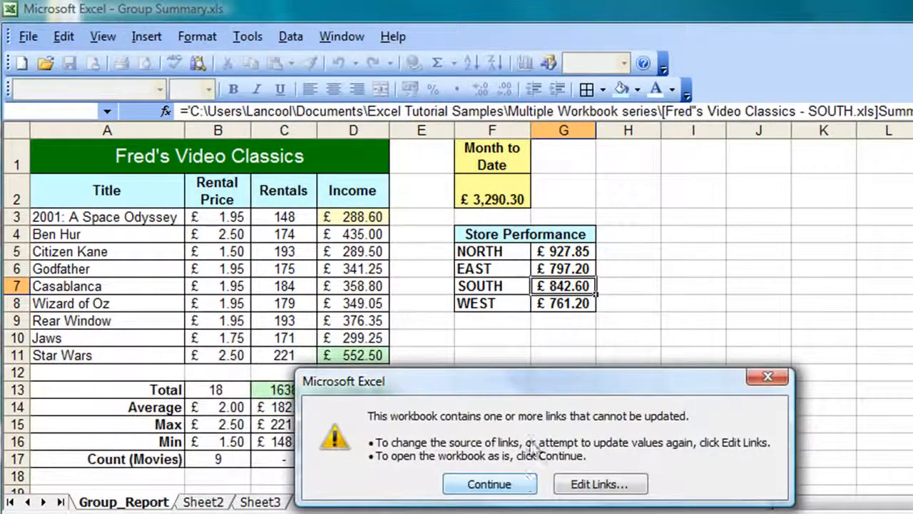
left_click_drag(575, 378, 572, 326)
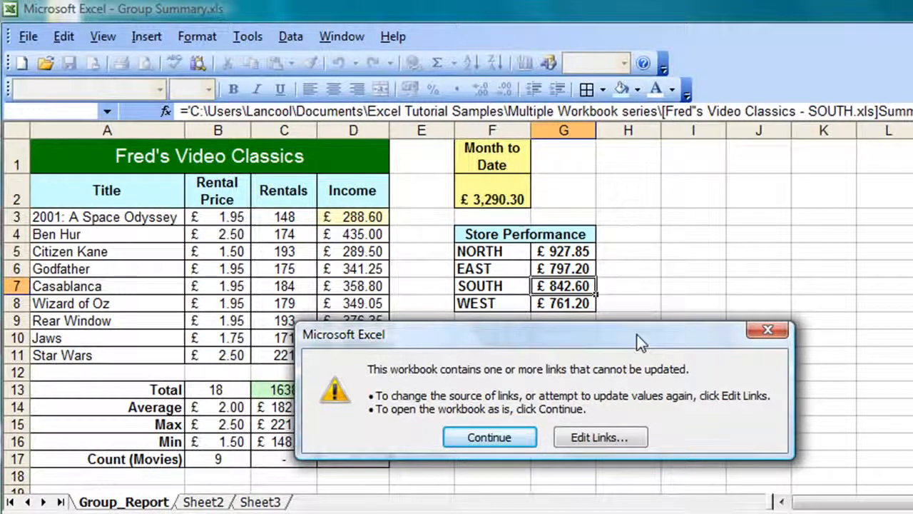
left_click(609, 438)
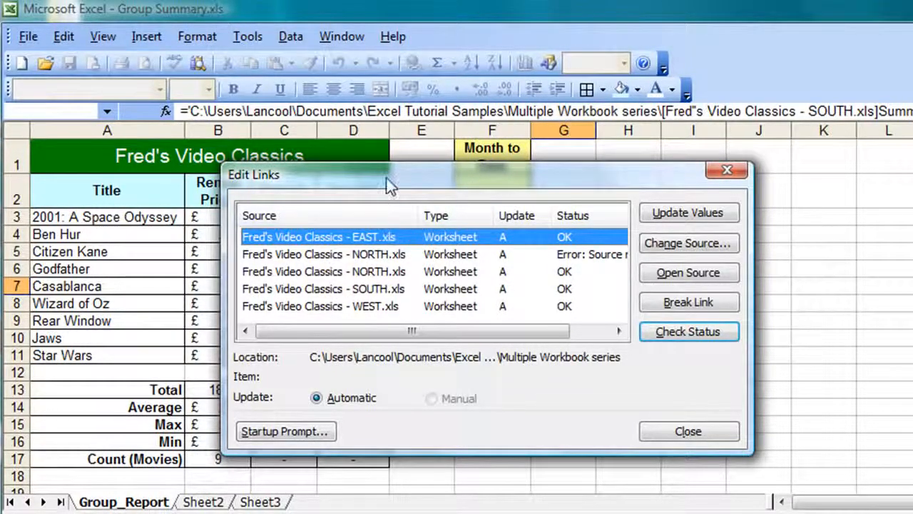
Step: Change the broken NORTH link's source to NORTH.xls in the Network folder, then close Edit Links
left_click_drag(386, 178, 553, 147)
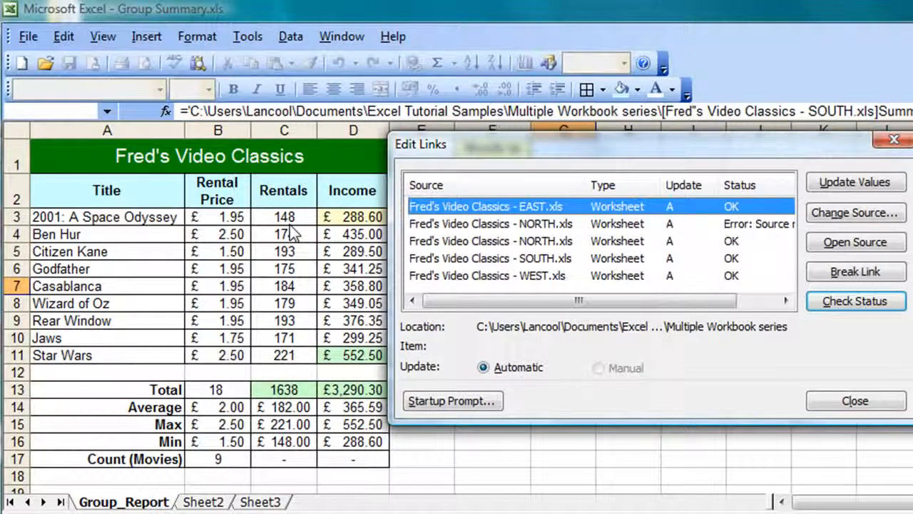
left_click_drag(672, 147, 659, 300)
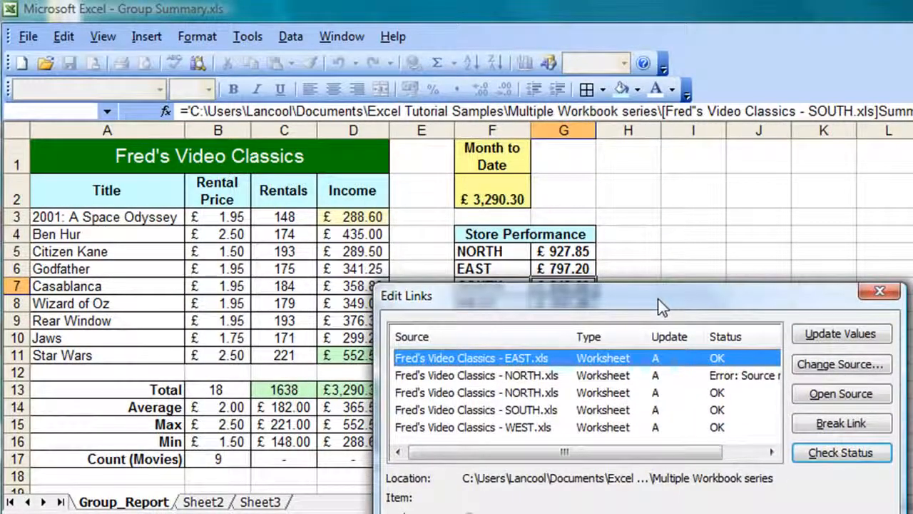
left_click_drag(662, 307, 621, 179)
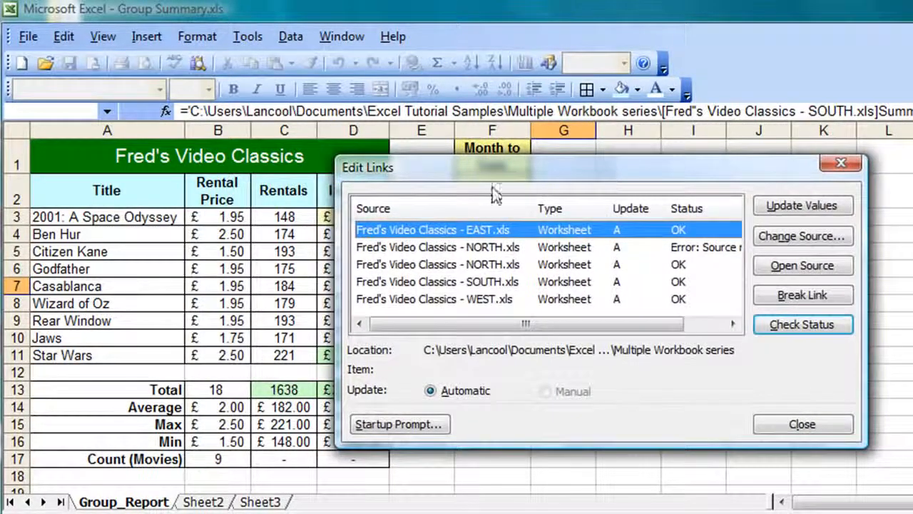
left_click(492, 251)
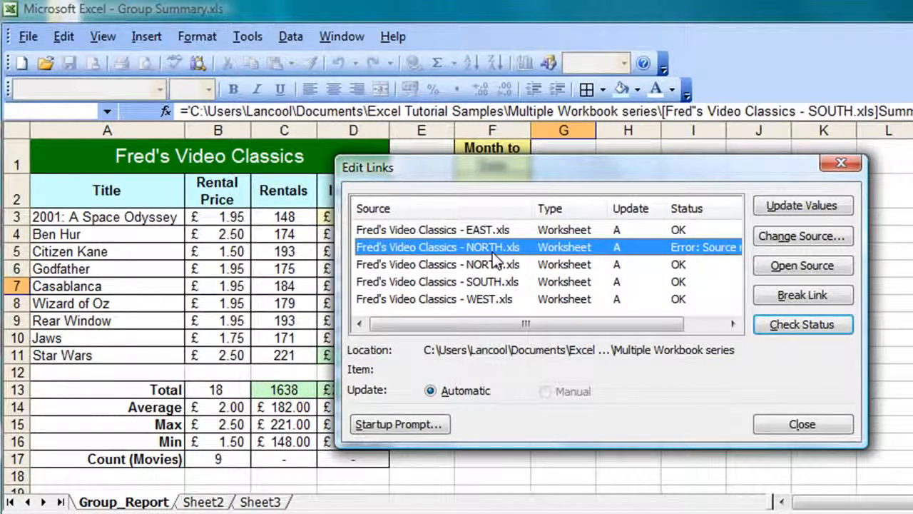
left_click(802, 238)
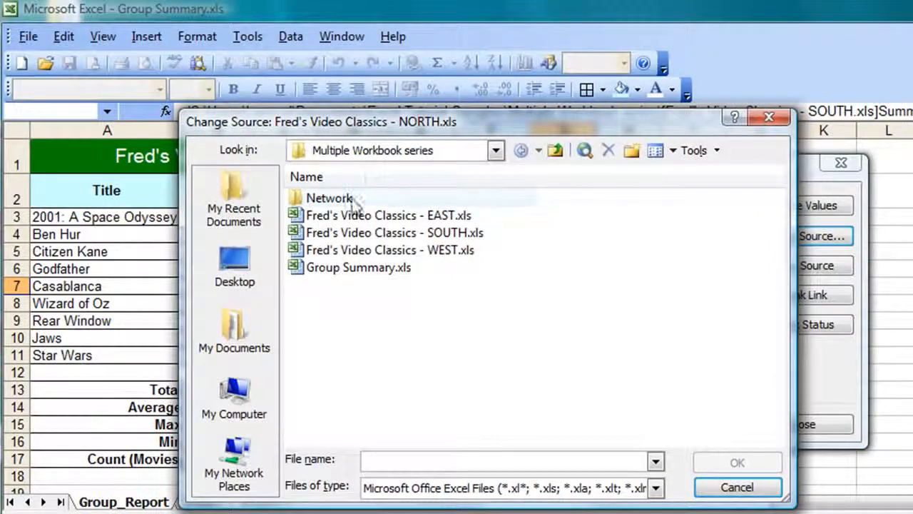
double_click(318, 202)
double_click(319, 202)
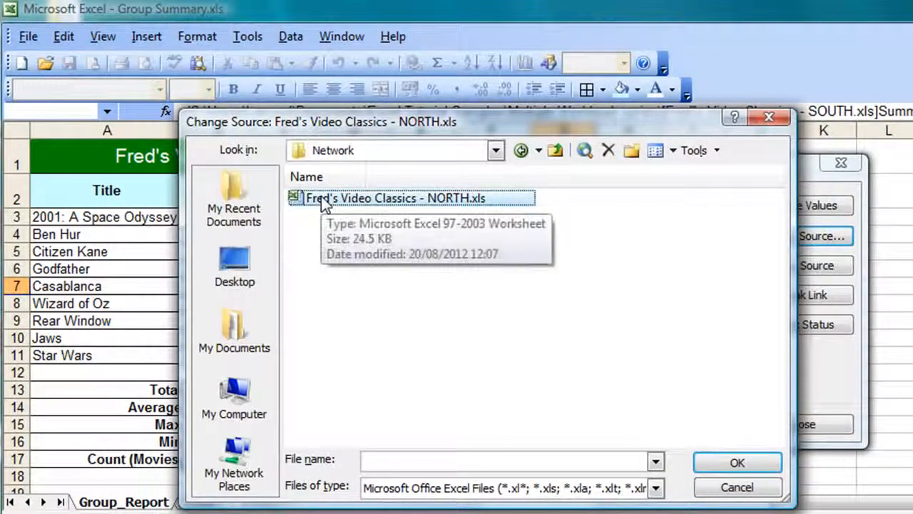
left_click(716, 462)
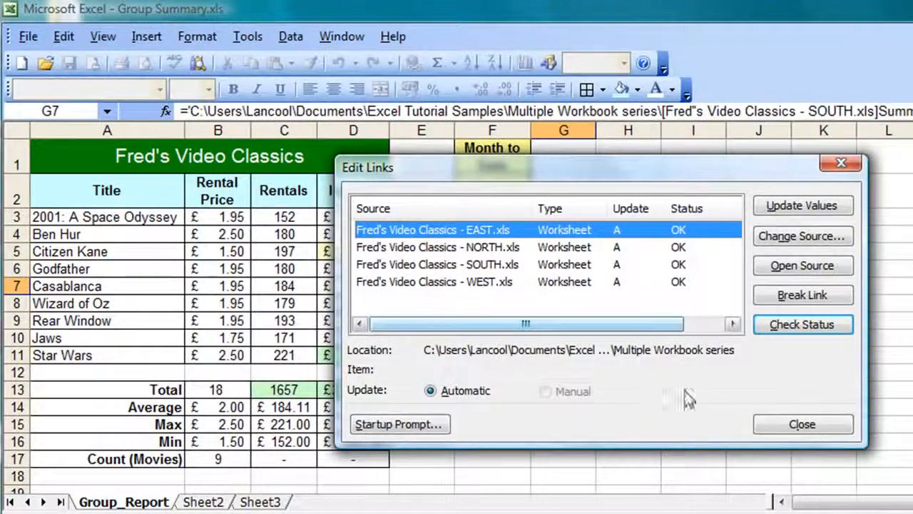
left_click(771, 422)
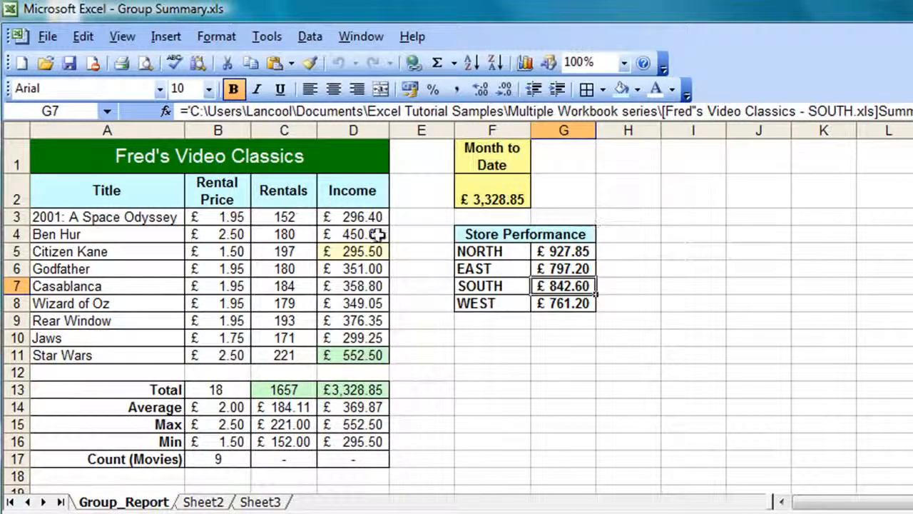
left_click(299, 217)
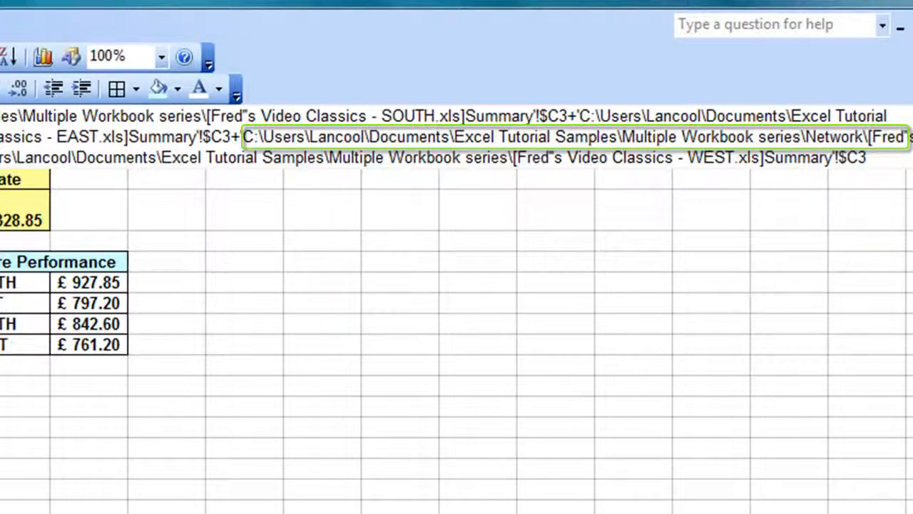
key("Down")
key("Down")
key("Down")
key("Down")
key("Down")
key("Down")
key("Down")
key("Down")
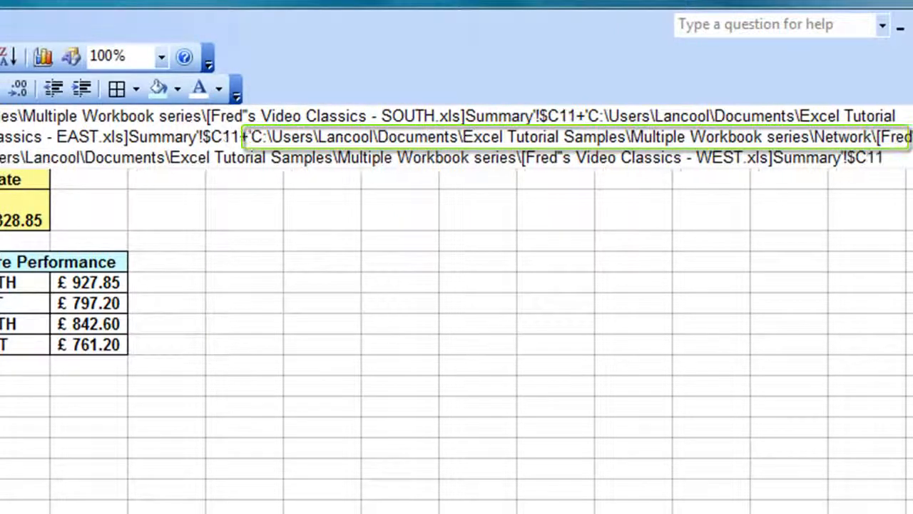
left_click(89, 283)
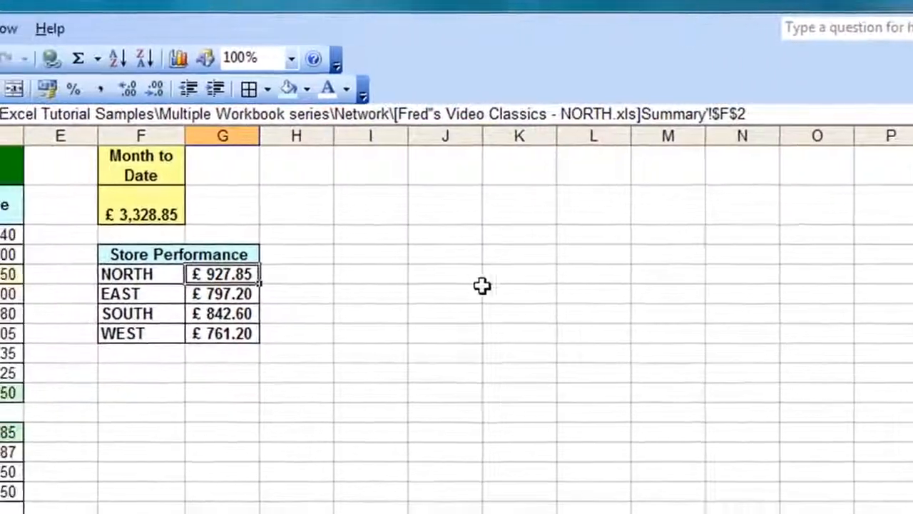